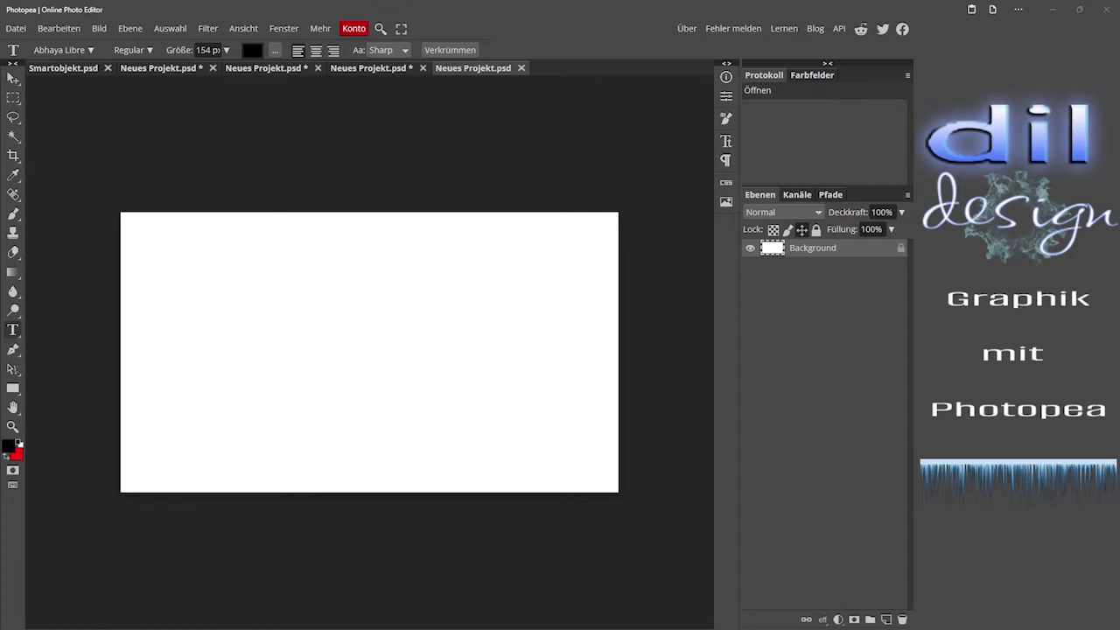
Step: Place the Mein Weg (5) image in the blank project and scale it down to about 7%
drag(652, 411, 368, 372)
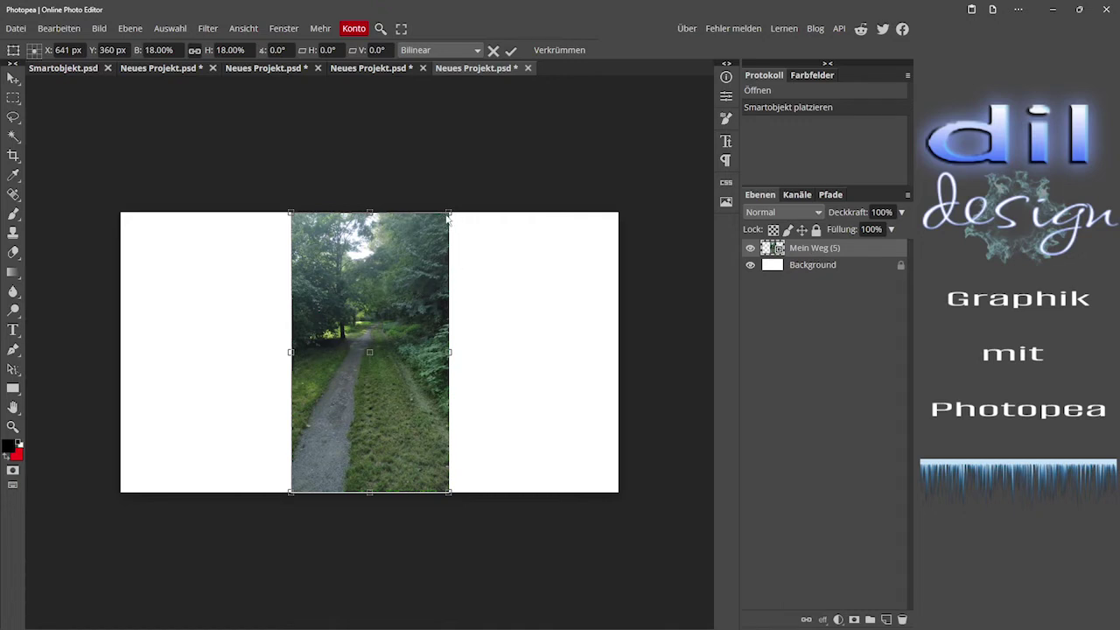
drag(448, 211, 353, 353)
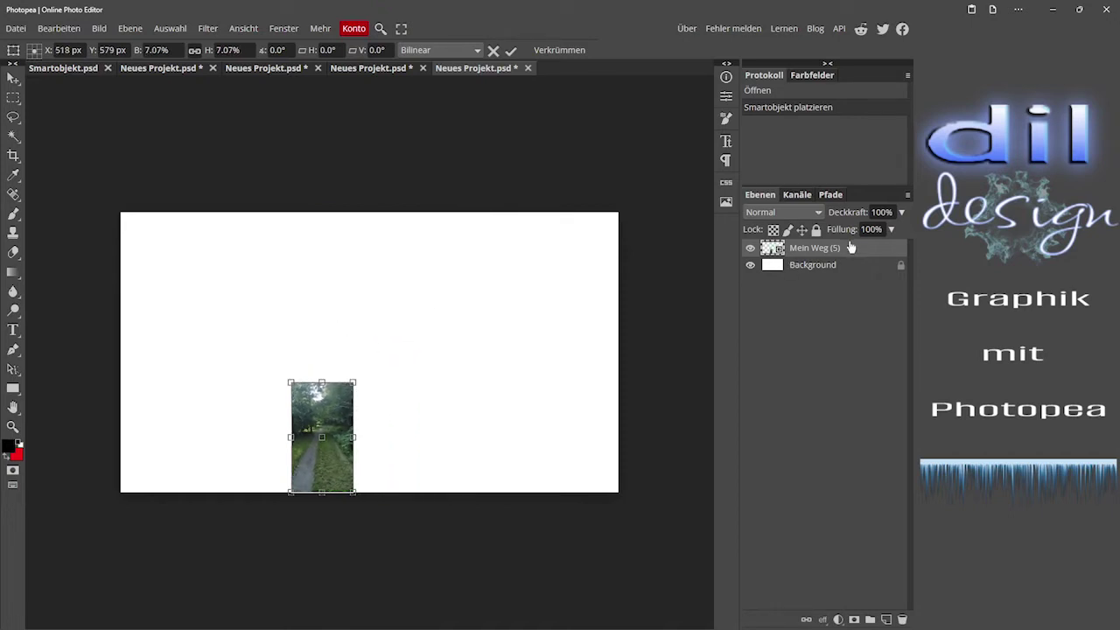
key(t)
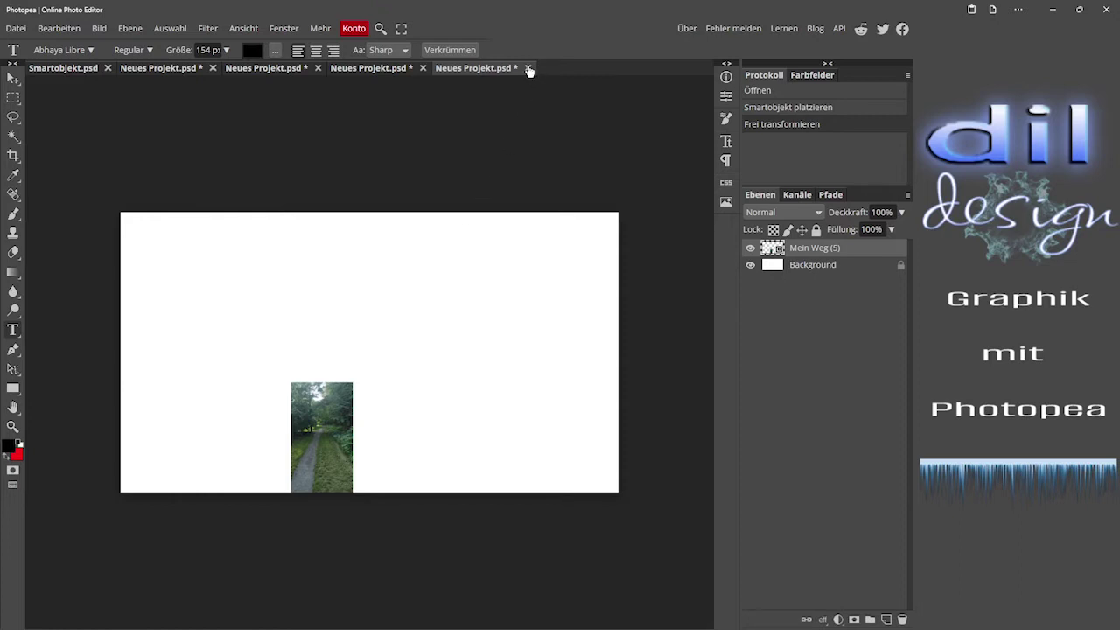
Step: Close the project containing Mein Weg (5) without saving and bring up the Smartobjekt.psd structure diagram
click(529, 70)
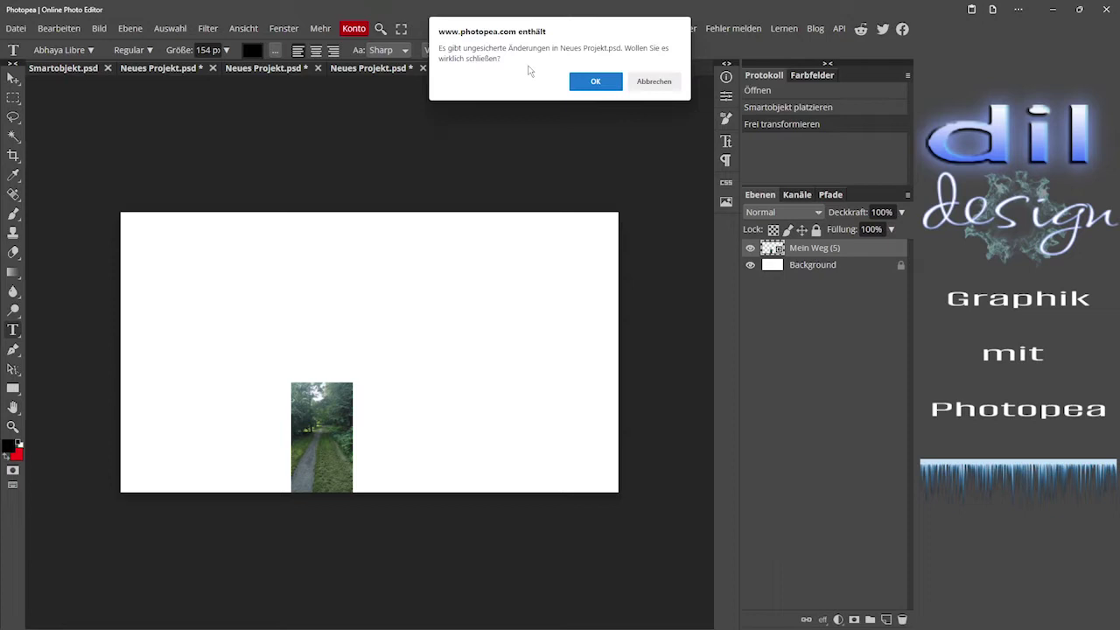
click(590, 81)
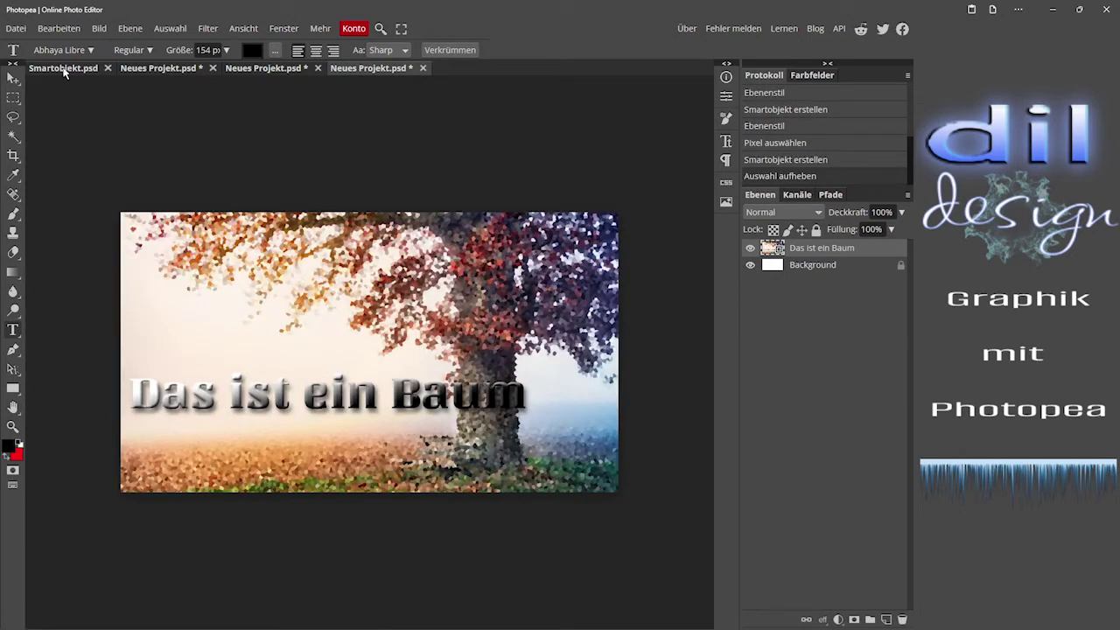
click(66, 70)
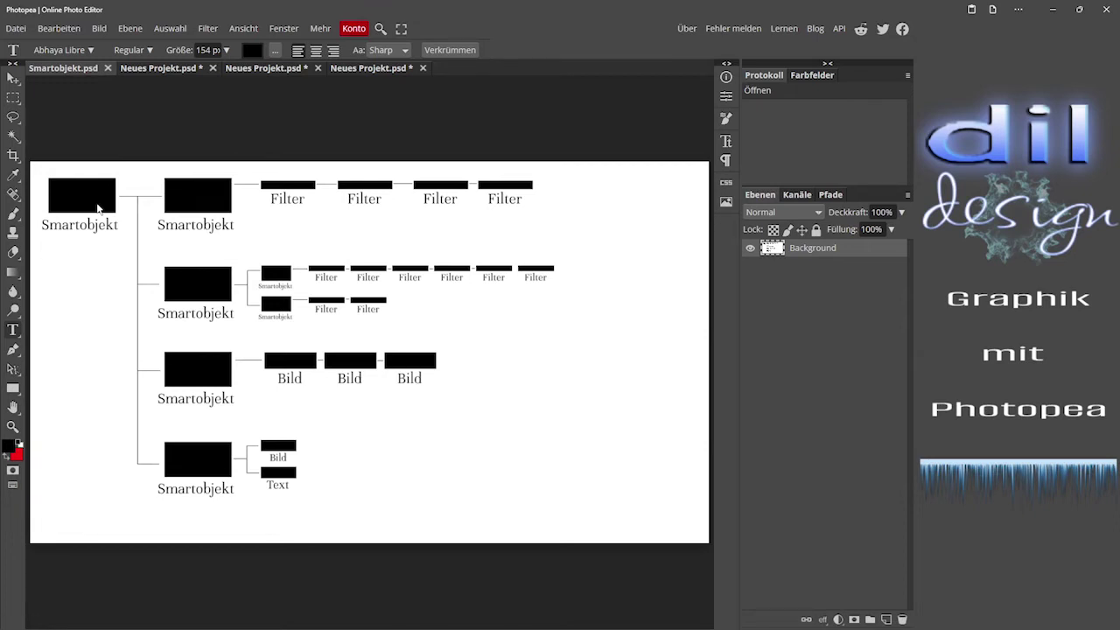
Step: Switch to the project with the filtered mountain and aurora image and open the contents of its smart object
click(158, 70)
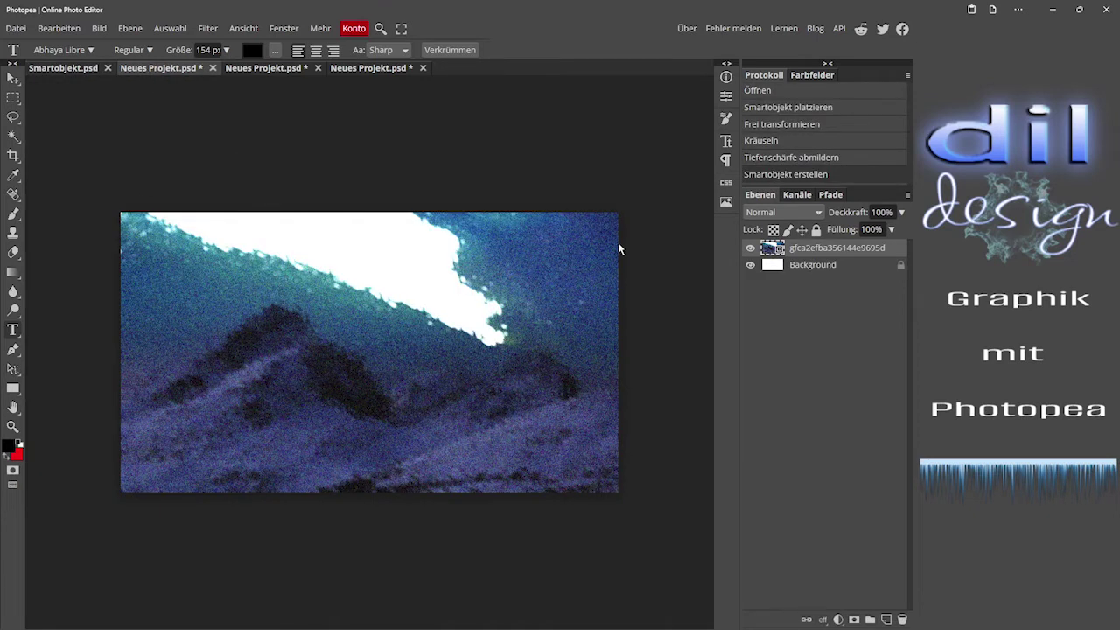
click(594, 232)
key(w)
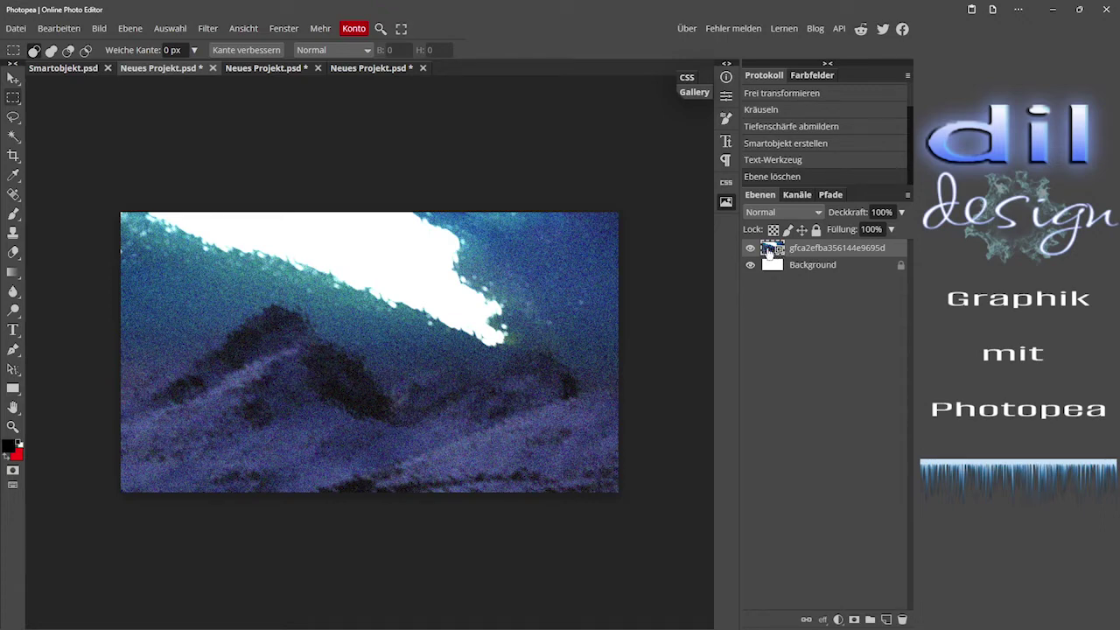
double_click(768, 250)
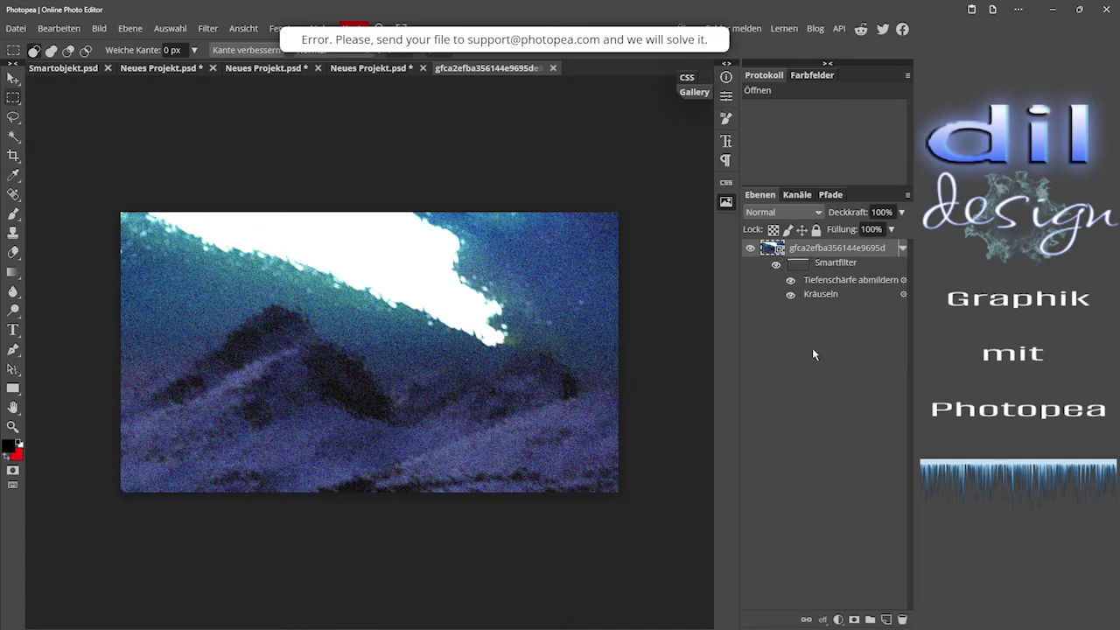
Step: Disable the Tiefenschärfe abmildern and Kräuseln smart filters and open the nested smart object's source image
click(791, 281)
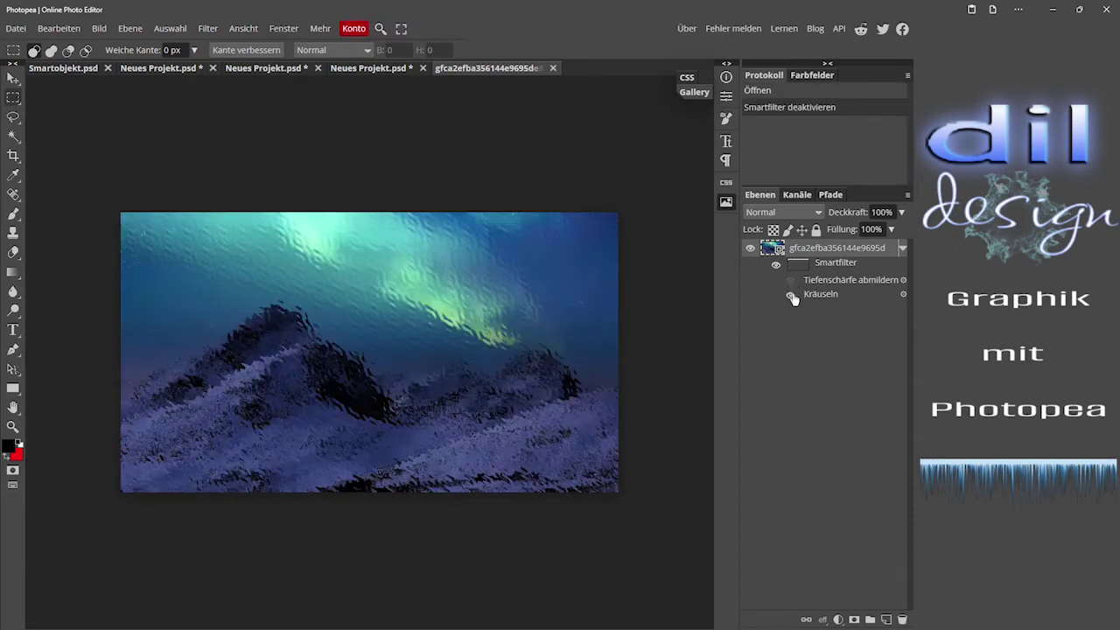
click(791, 296)
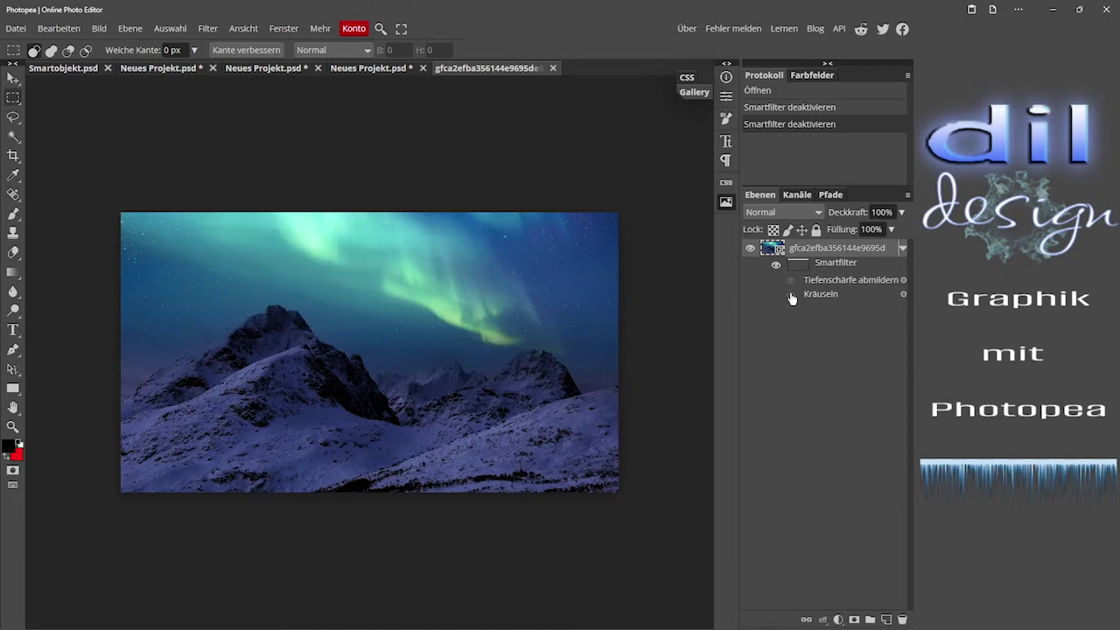
double_click(775, 251)
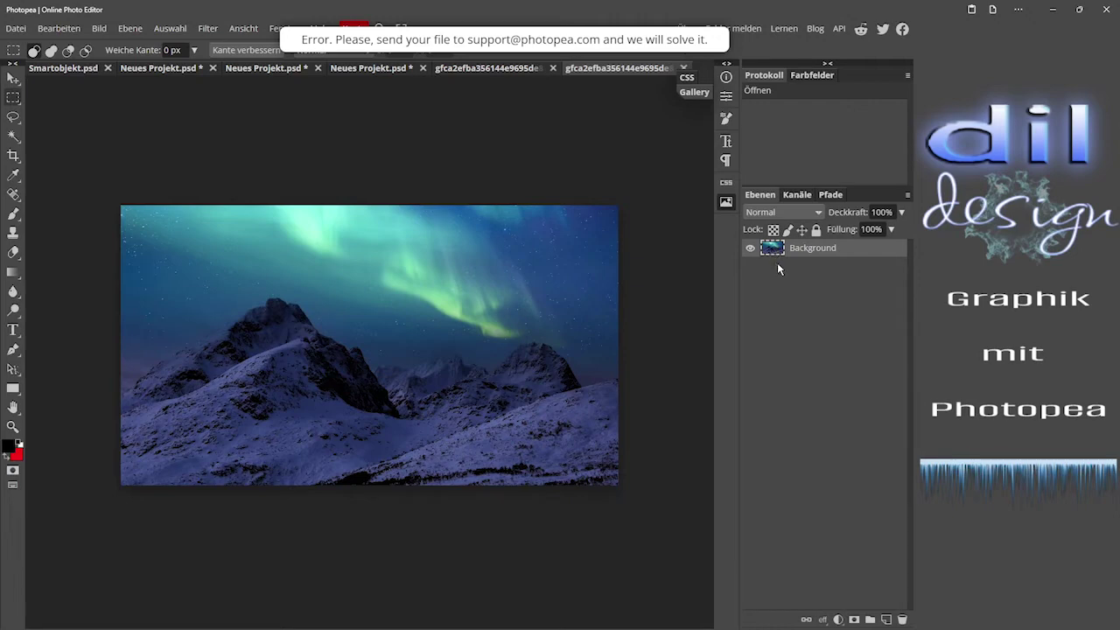
Step: Compare the intermediate smart object document with the main project that contains it
click(477, 68)
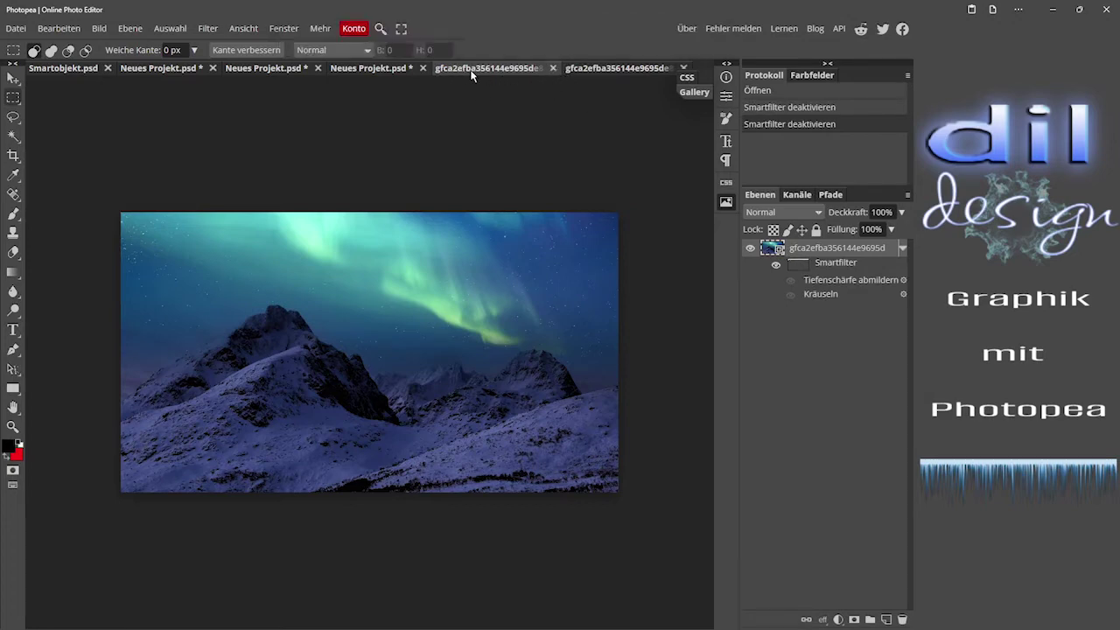
click(147, 69)
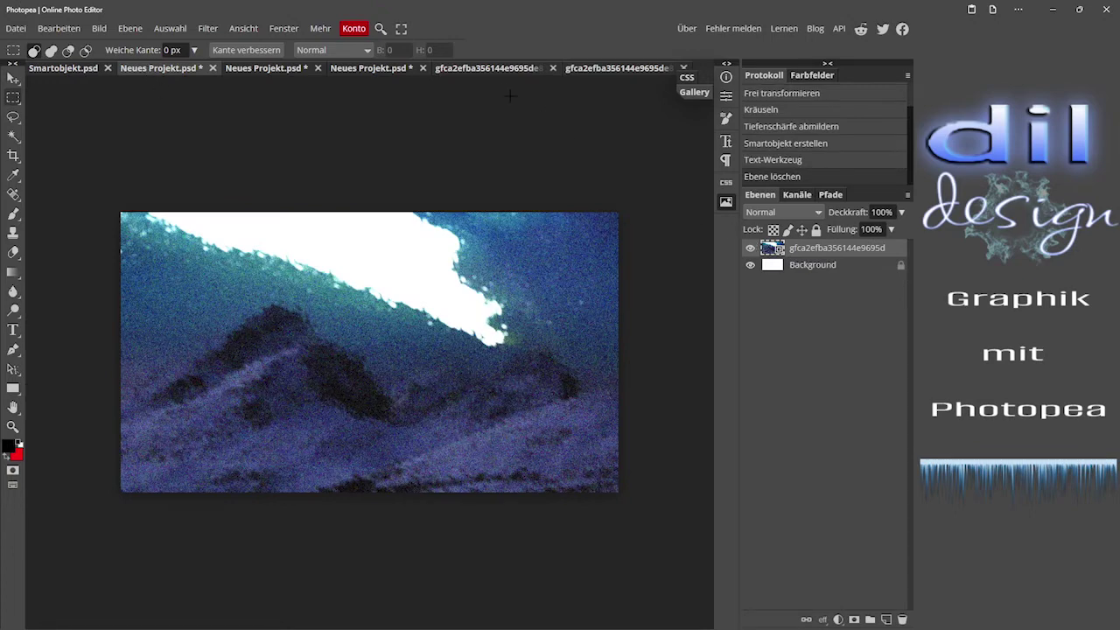
click(483, 70)
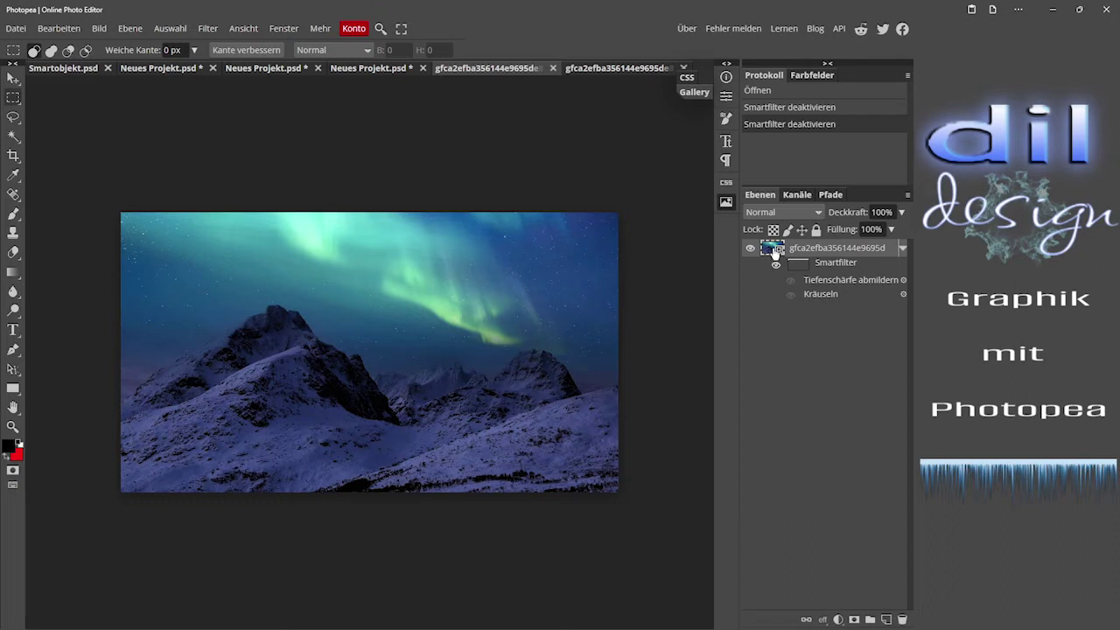
Step: Place the Frau 9 image in the innermost smart object and enlarge it to about 68% so it covers the whole canvas
click(614, 68)
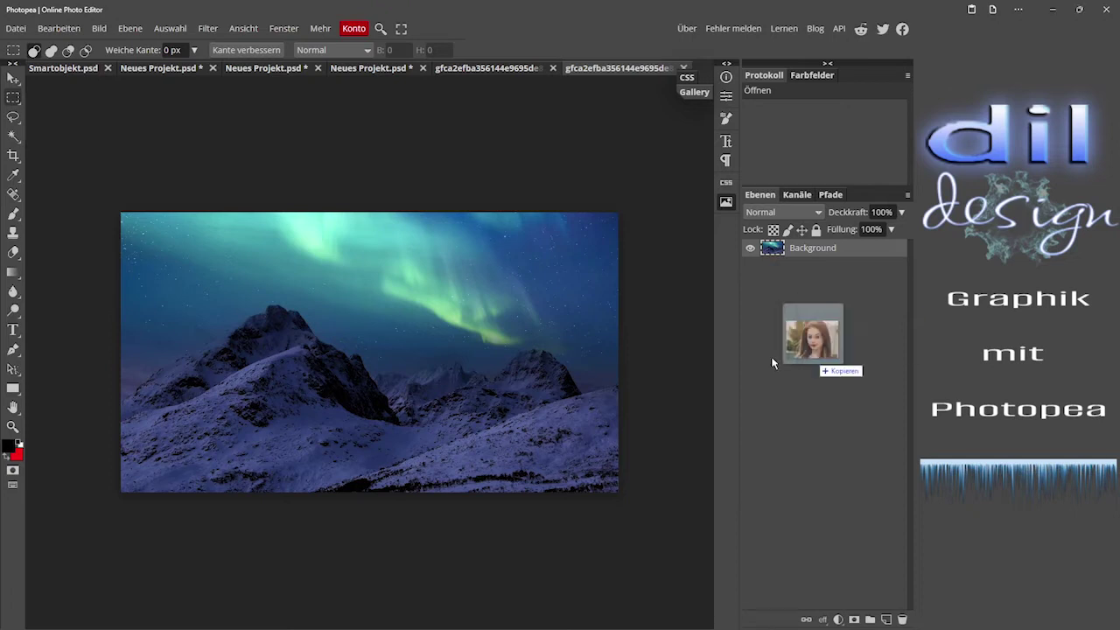
drag(771, 356, 276, 337)
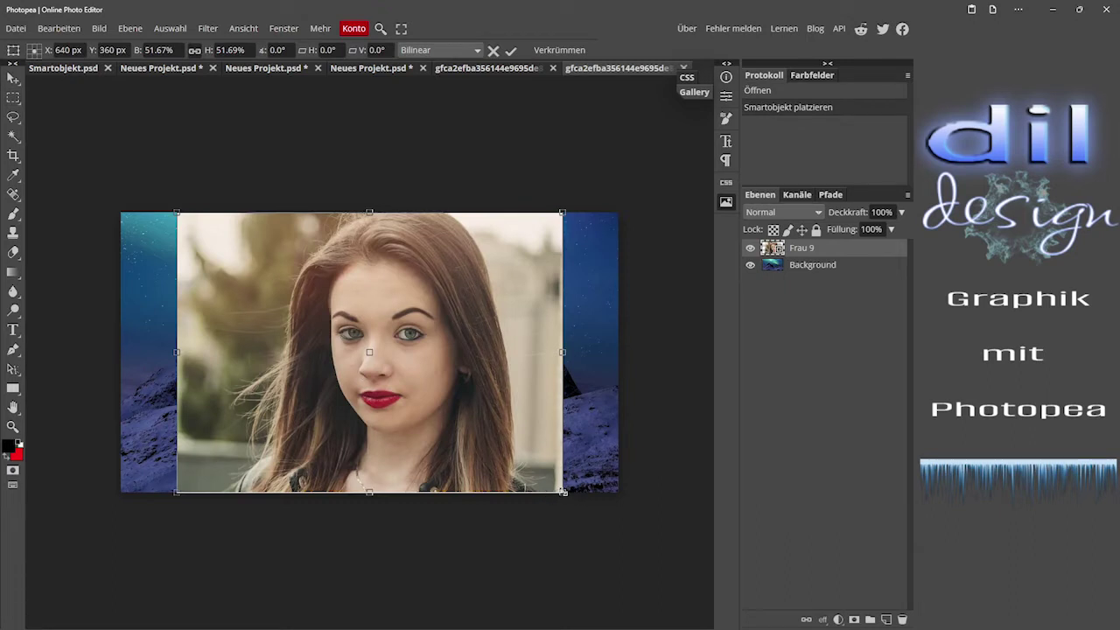
drag(563, 493, 641, 550)
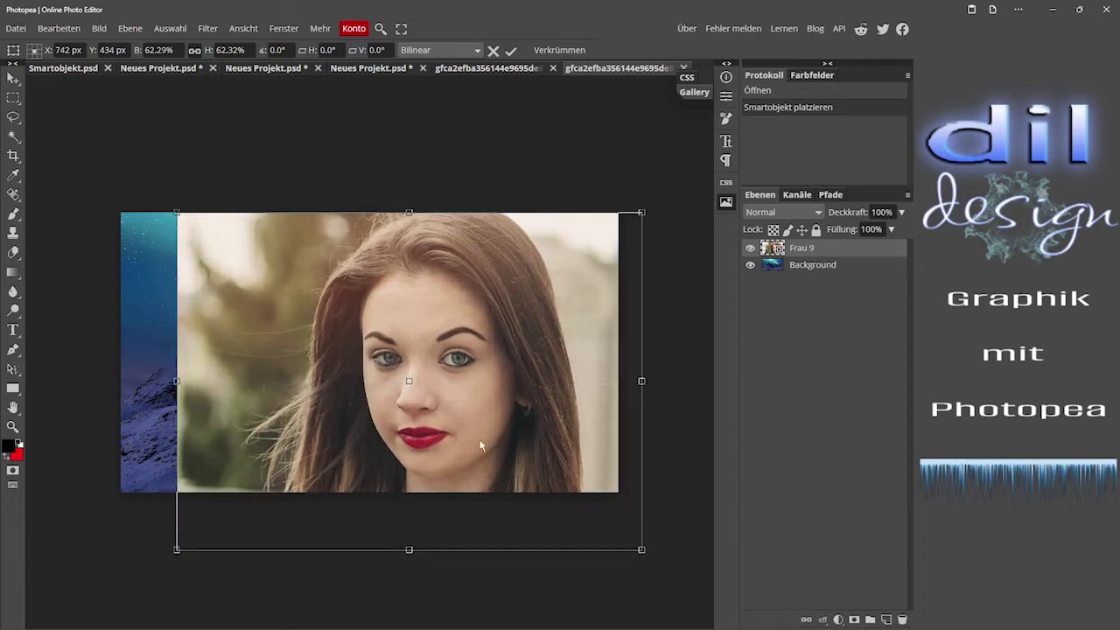
drag(480, 446, 441, 426)
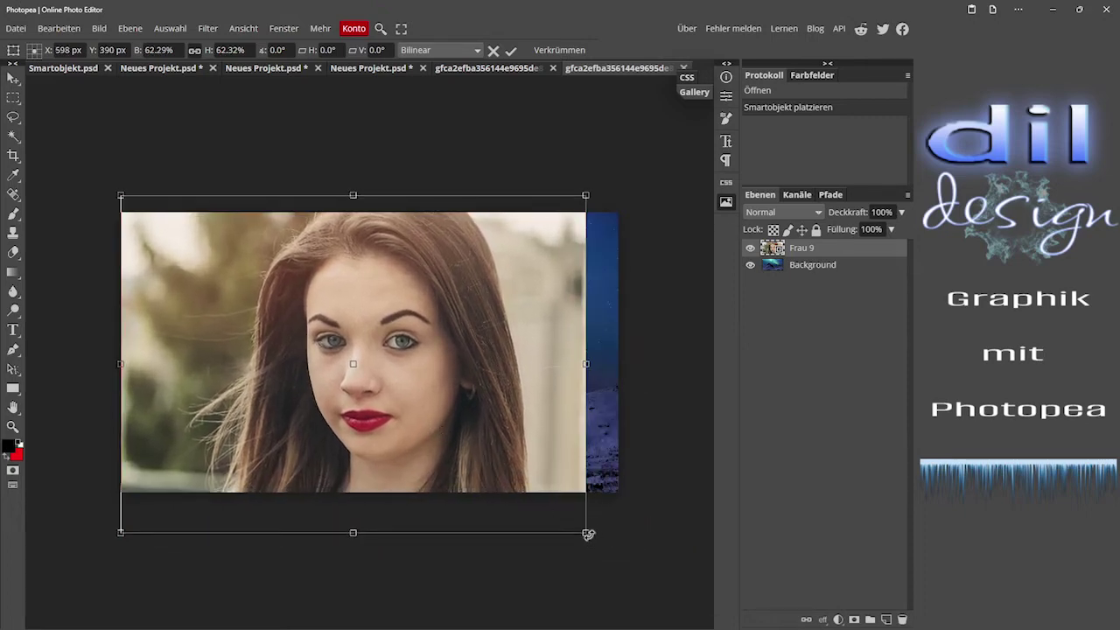
drag(588, 533, 627, 565)
key(shift+Up)
key(shift+Up)
key(shift+Up)
key(shift+Up)
key(shift+Up)
key(shift+Up)
key(shift+Up)
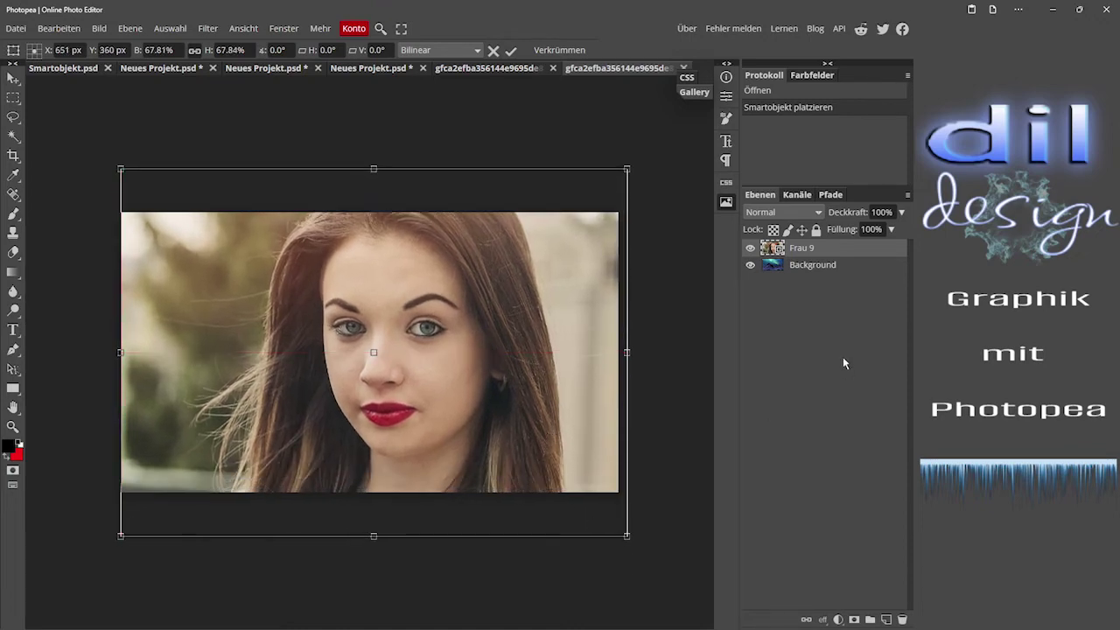
key(Return)
key(m)
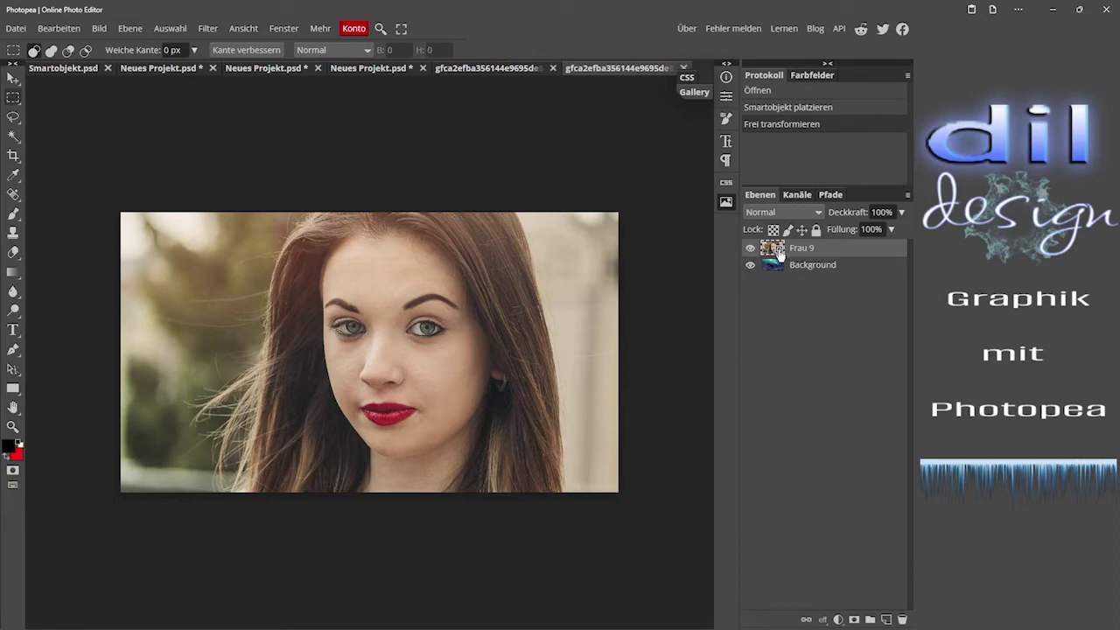
Step: Rasterize the Frau 9 layer and hide the Background layer, keeping Frau 9 visible
right_click(853, 254)
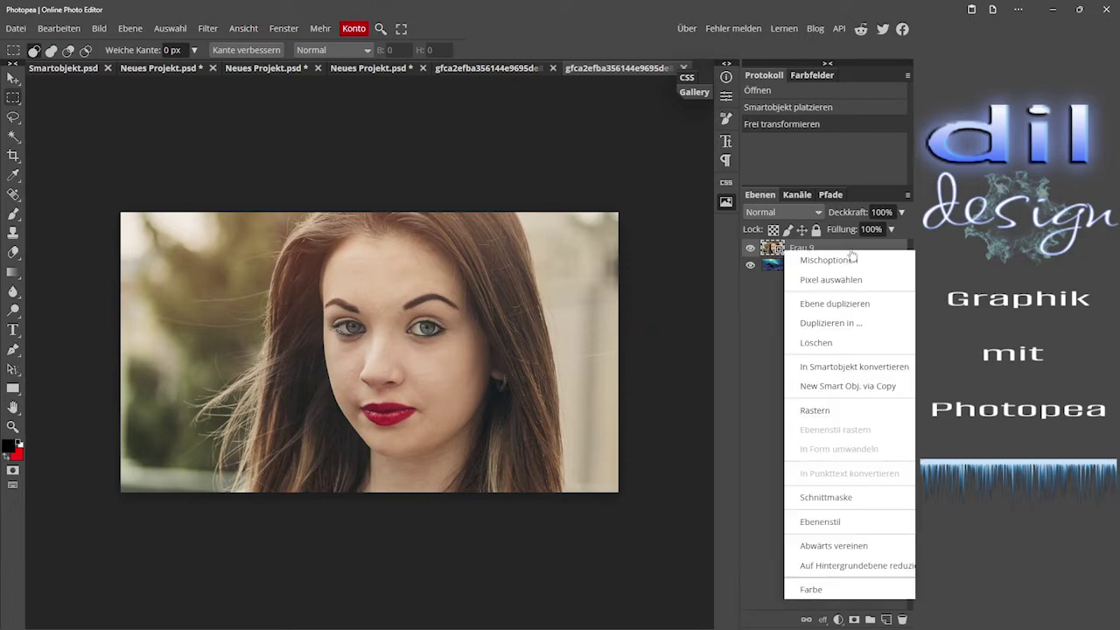
click(821, 411)
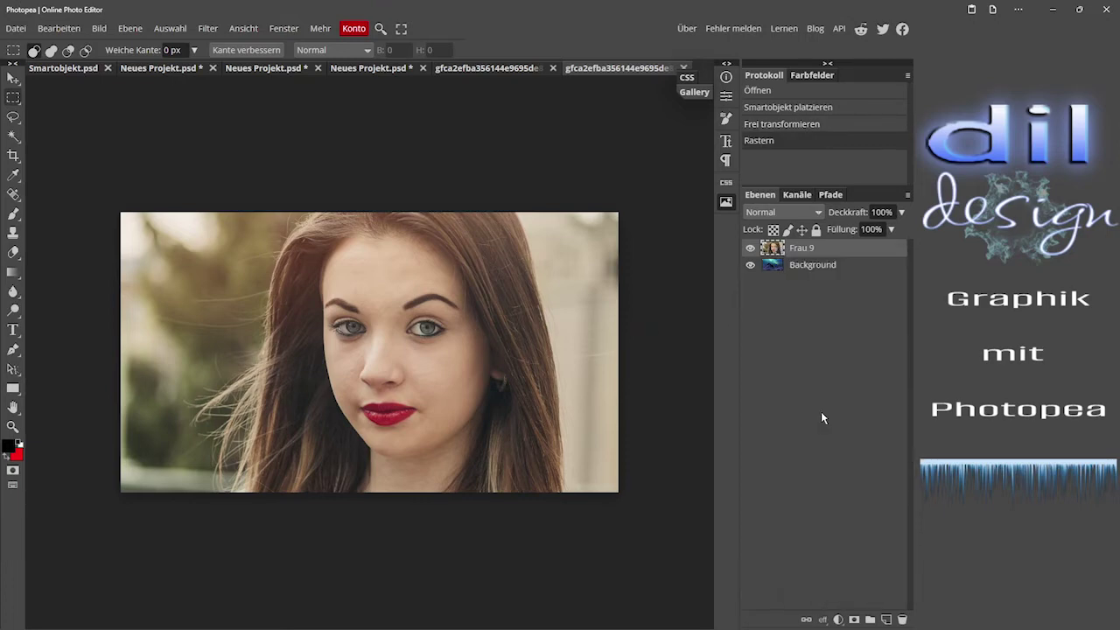
click(751, 248)
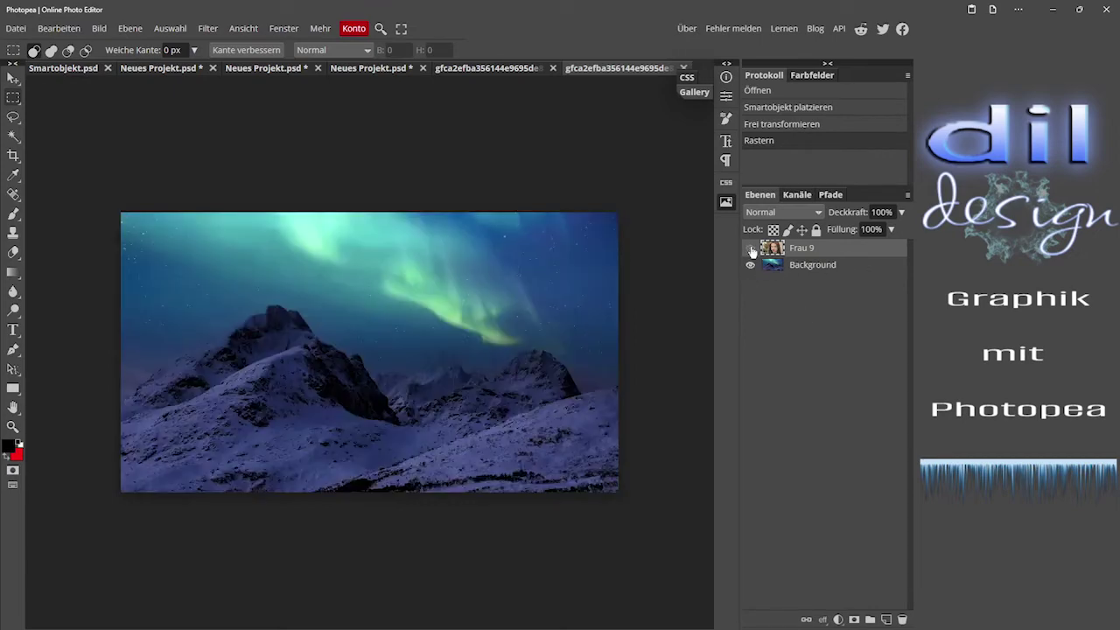
click(750, 264)
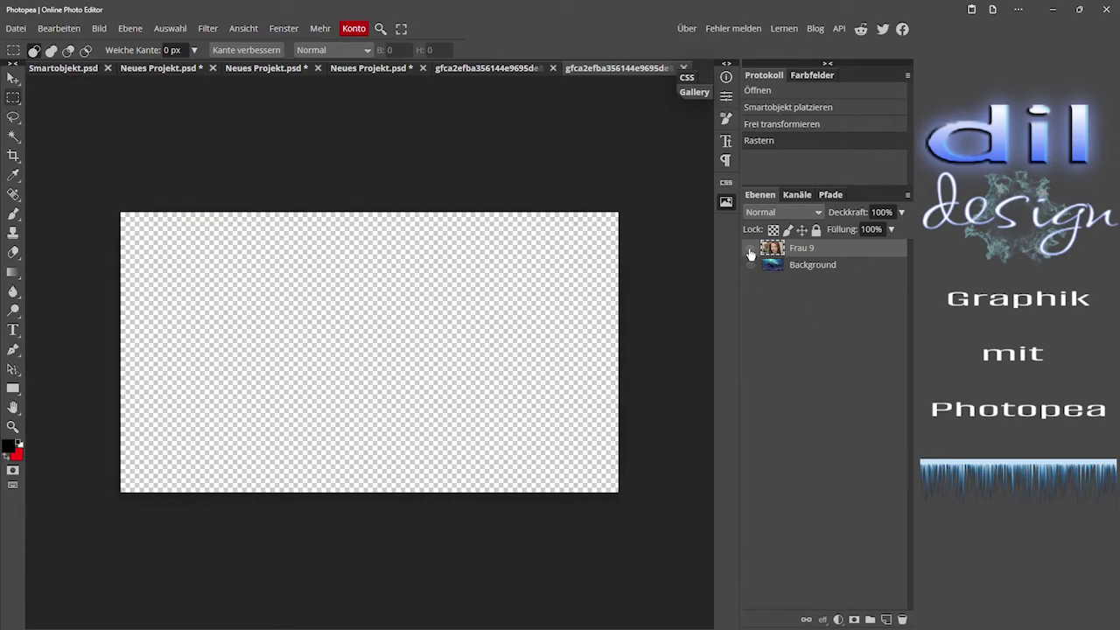
click(750, 248)
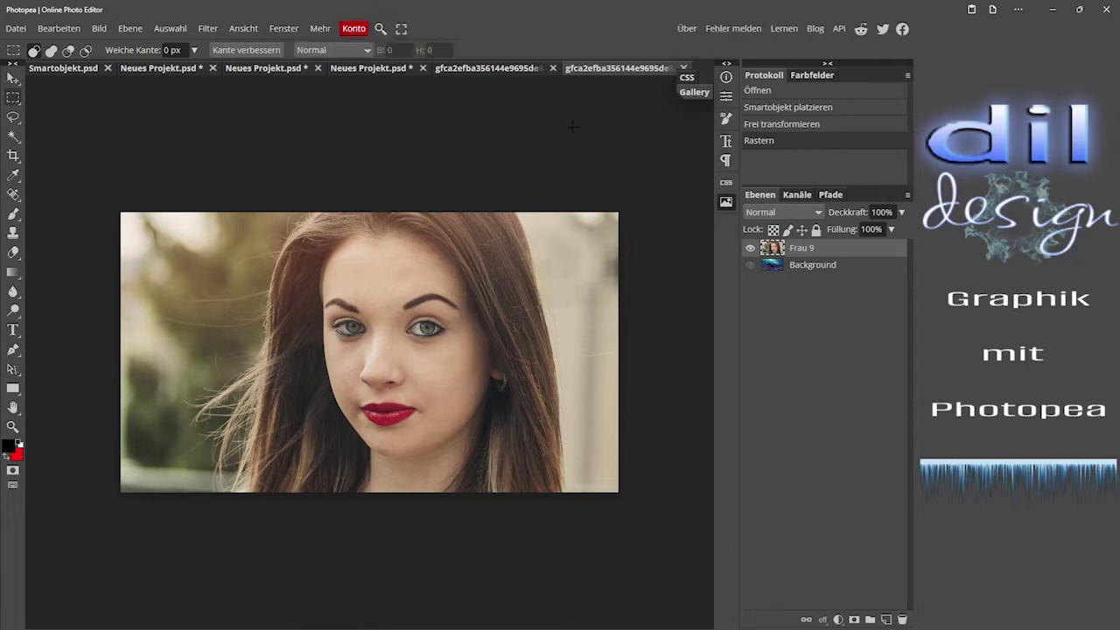
Step: Re-enable the Kräuseln and Tiefenschärfe abmildern smart filters in the intermediate smart object document
click(505, 72)
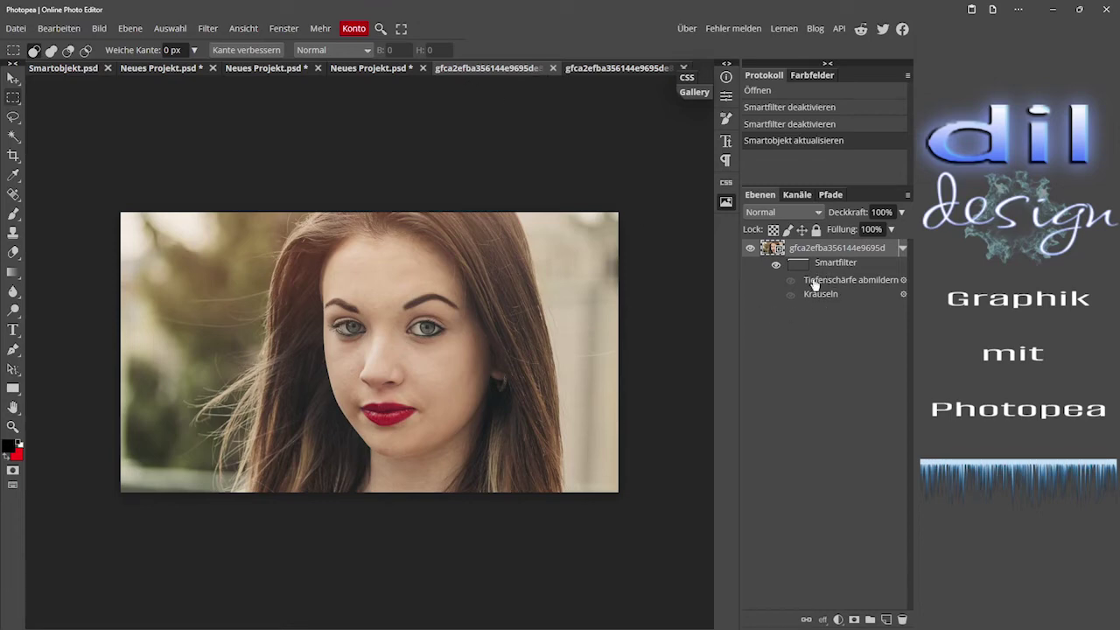
click(792, 297)
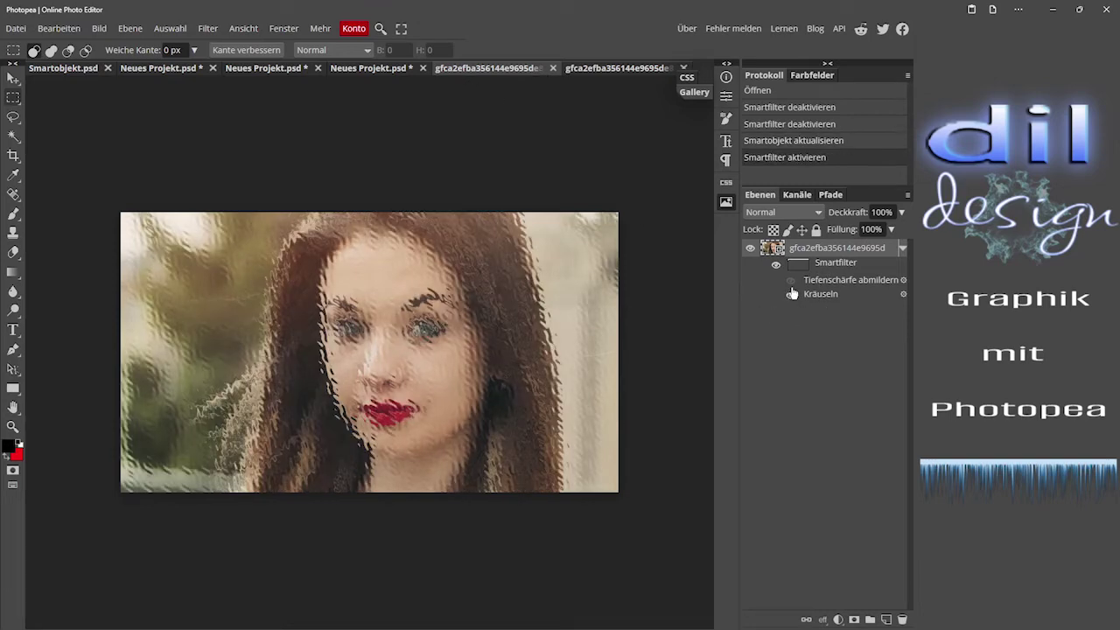
click(791, 283)
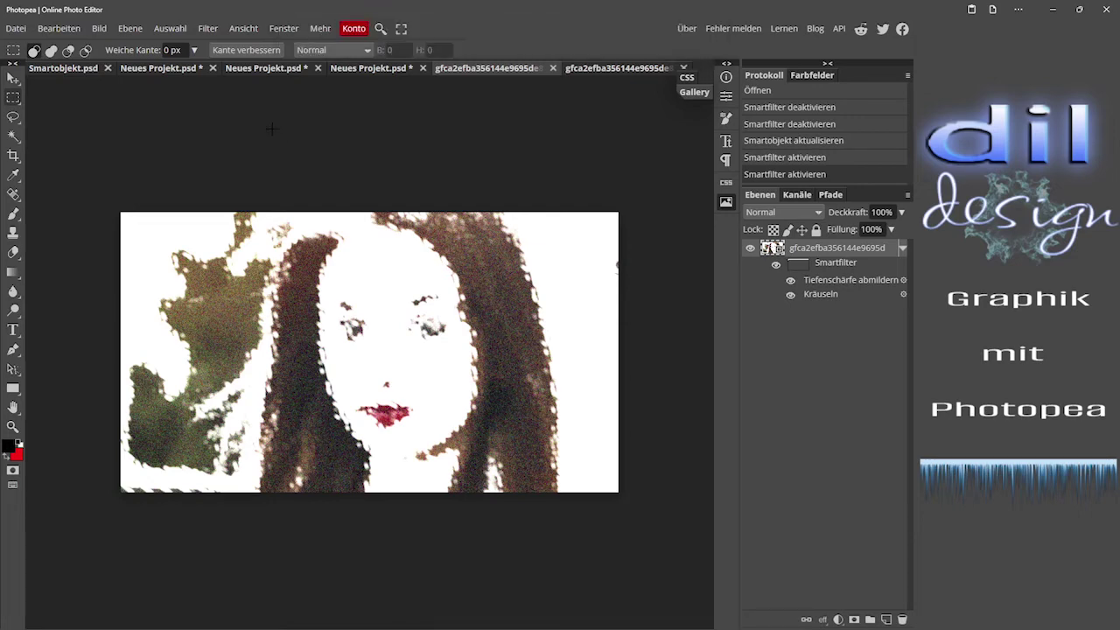
Step: Check the replaced image in the main project and compare the nesting with the Smartobjekt.psd diagram
click(150, 72)
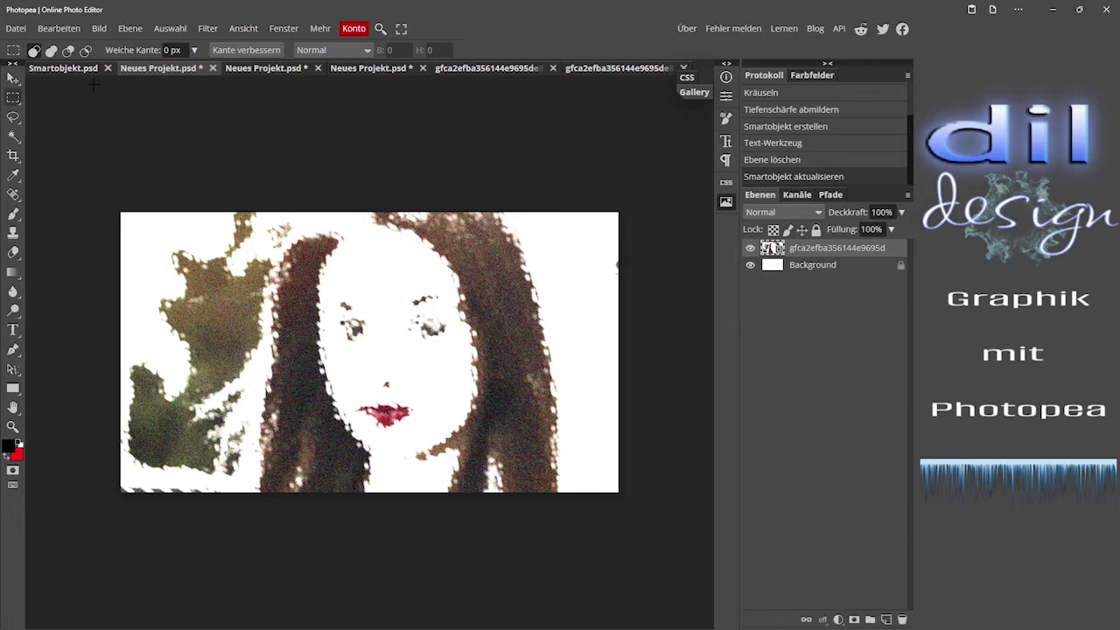
click(72, 67)
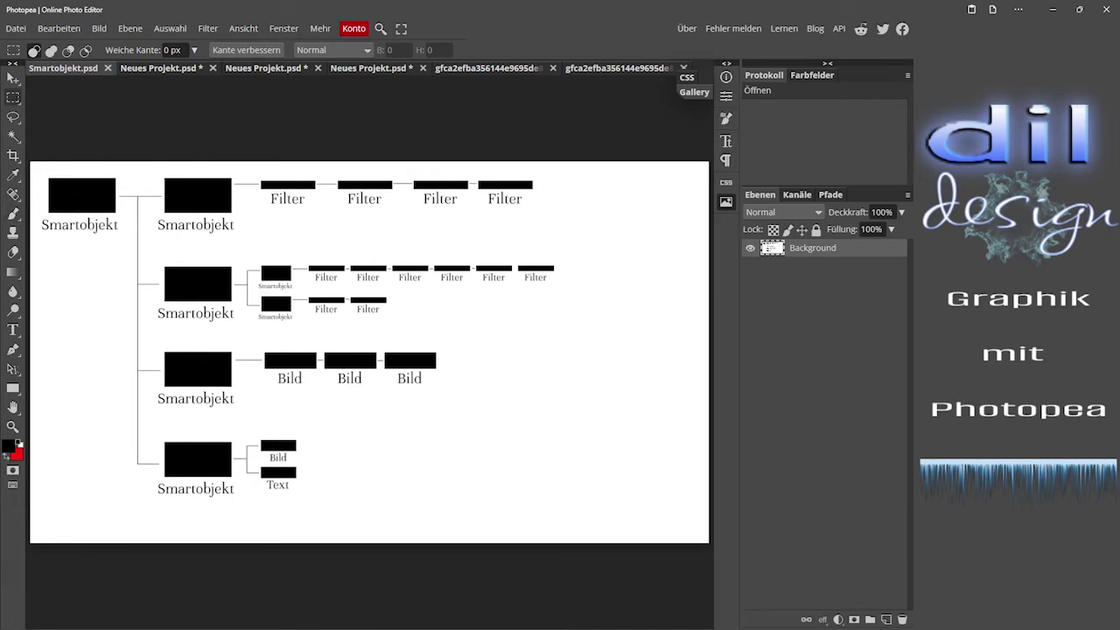
click(173, 69)
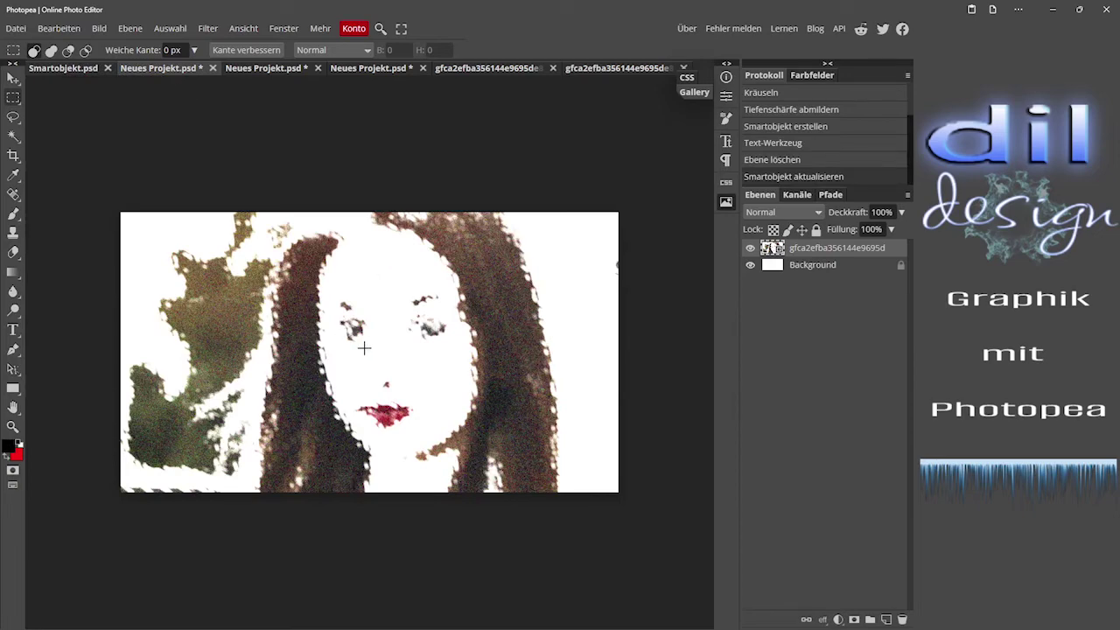
Step: Close both nested smart object documents and open the contents of the photo collage project's smart object
click(553, 68)
click(553, 68)
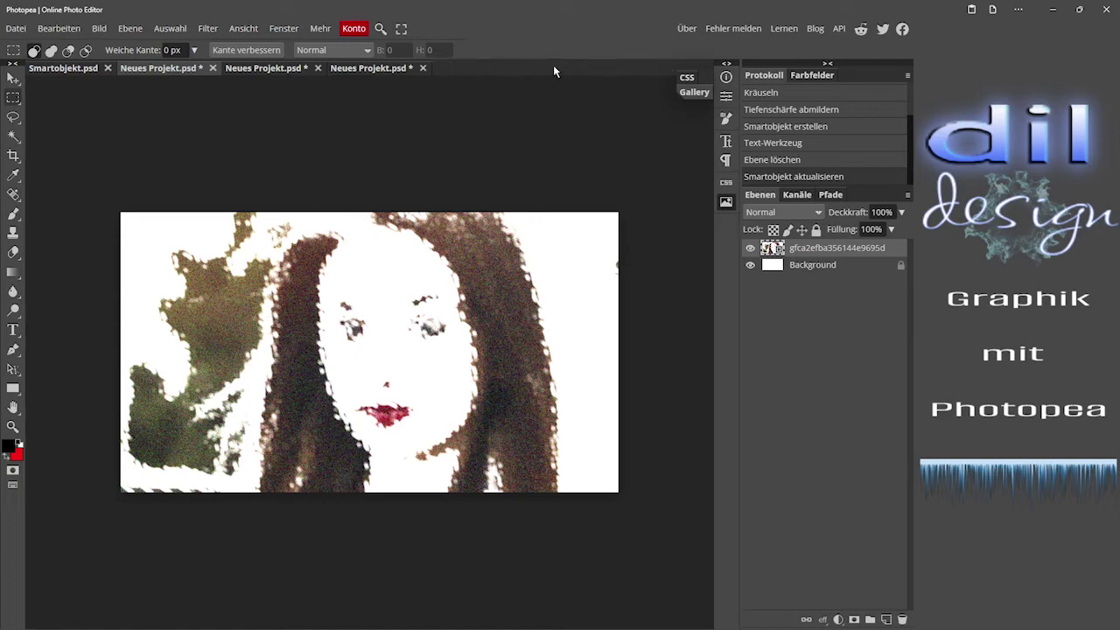
click(268, 69)
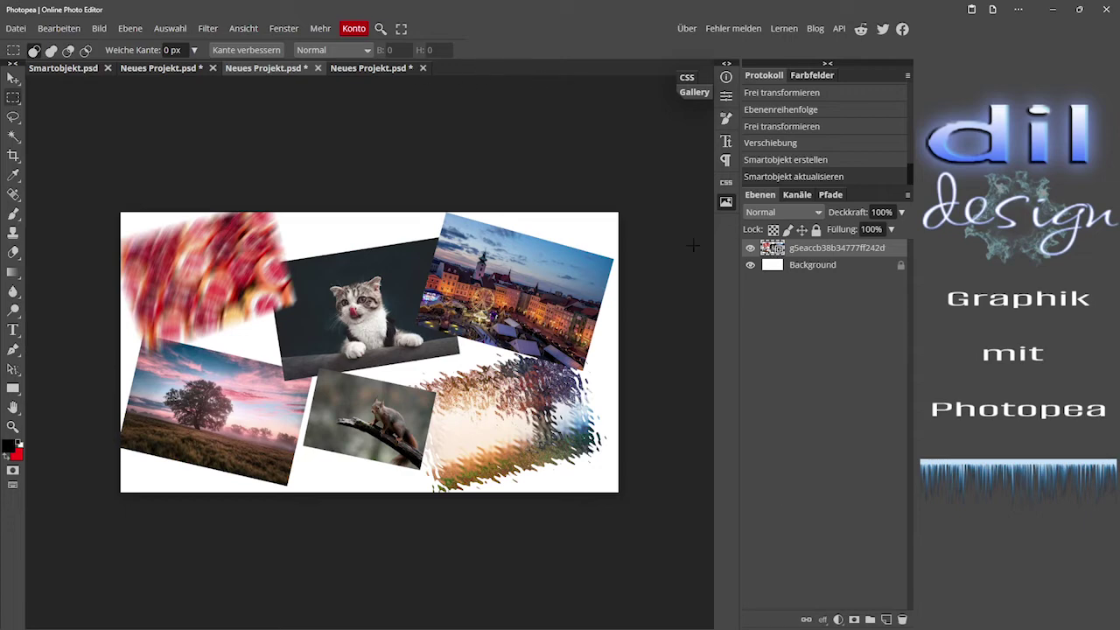
double_click(771, 251)
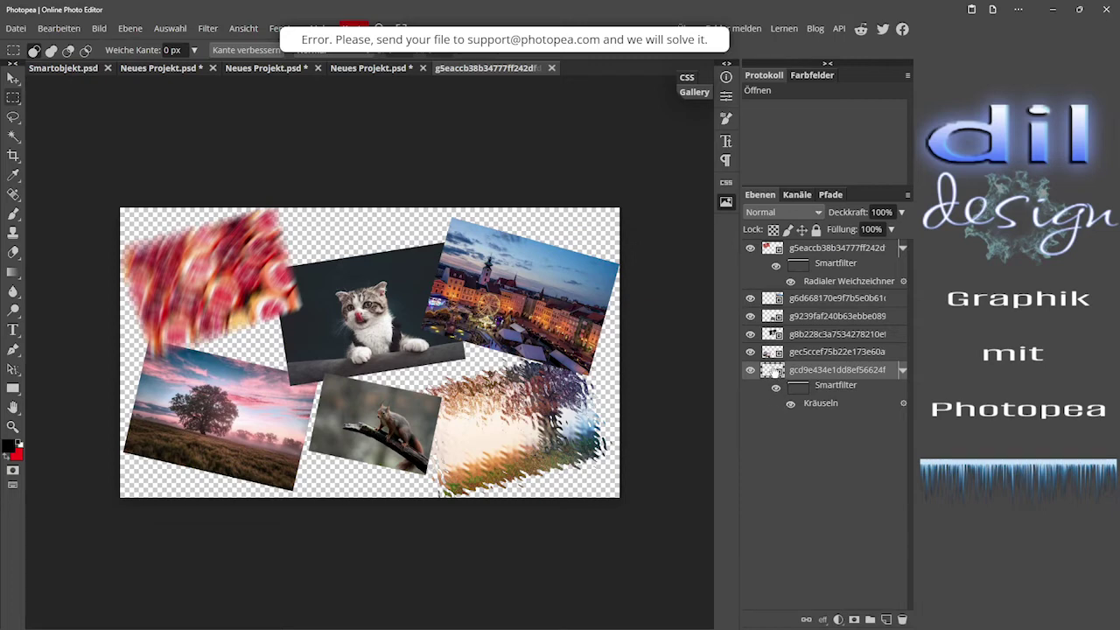
Step: Toggle the collage's photo layers off and on to check which picture each one holds
click(749, 250)
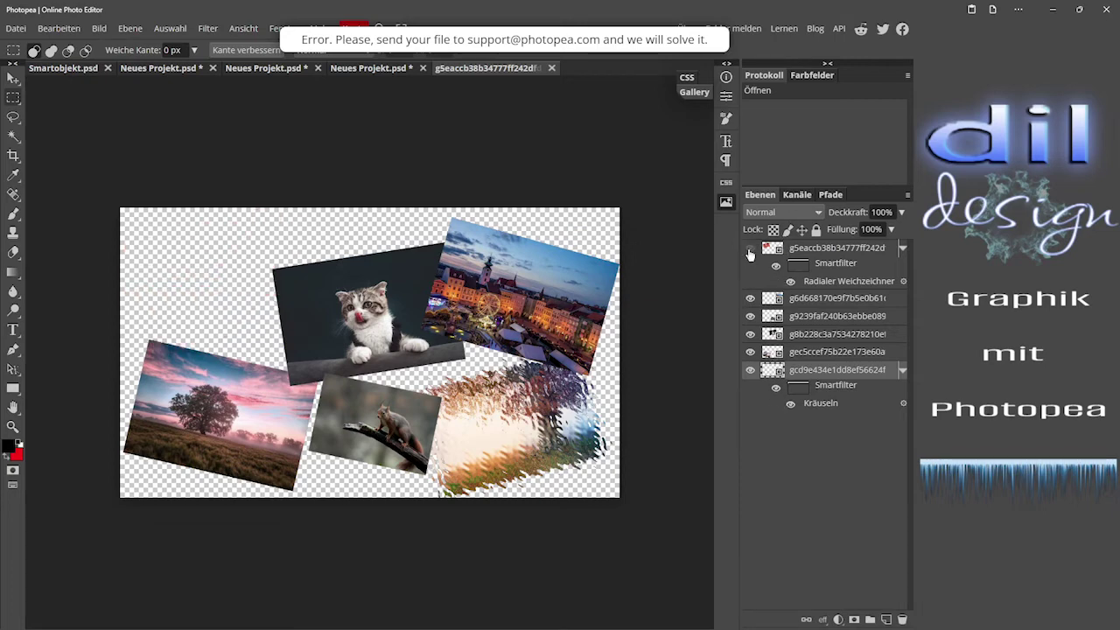
click(750, 250)
click(750, 299)
click(750, 298)
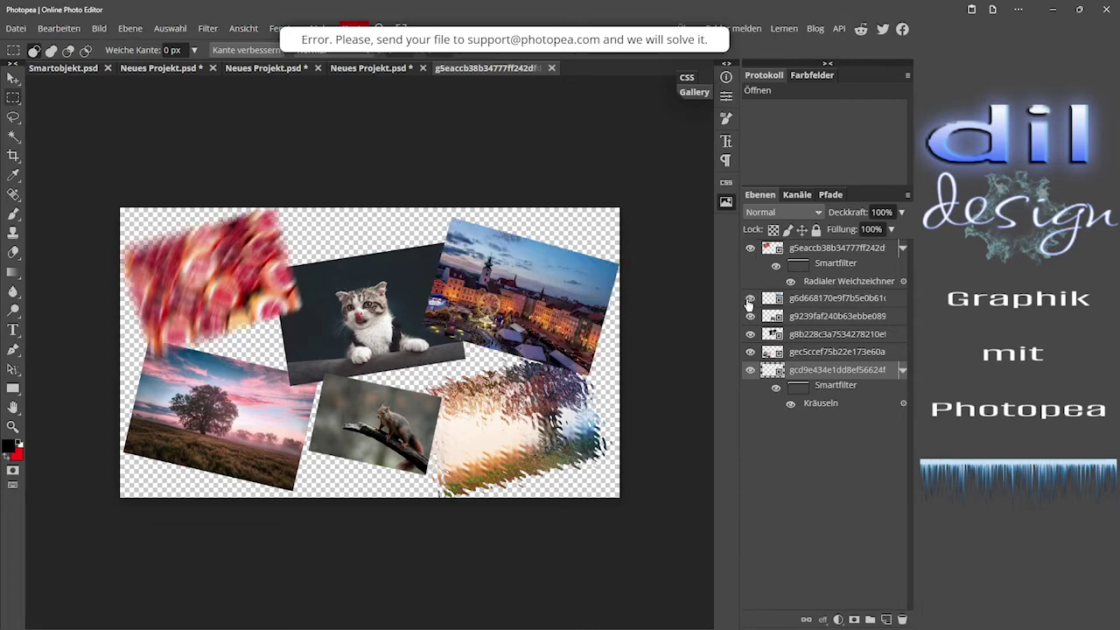
click(749, 316)
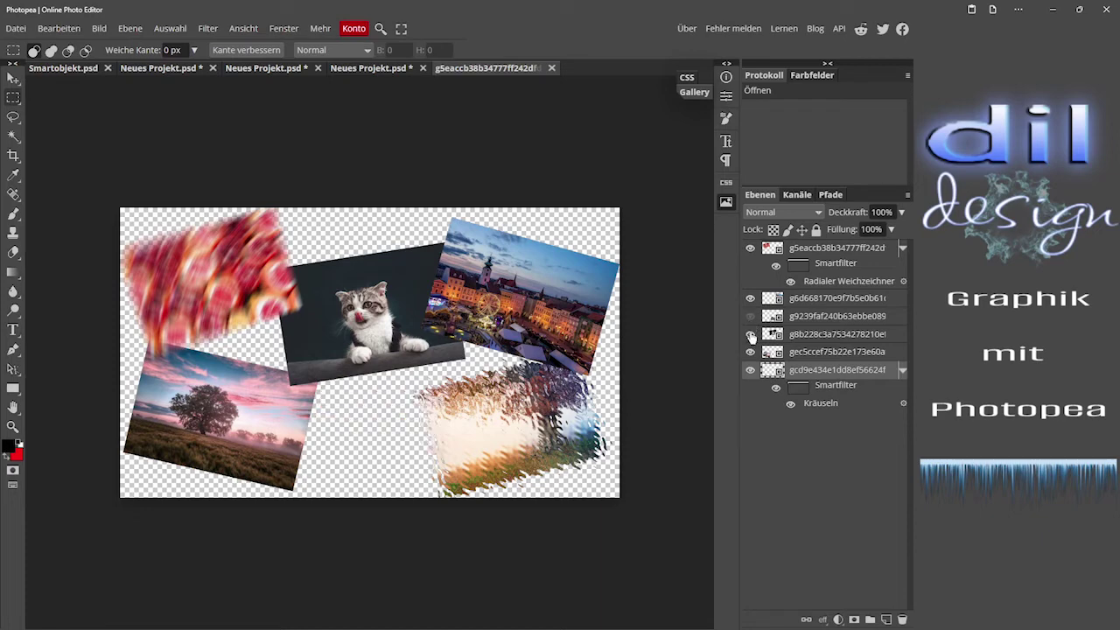
click(750, 334)
click(750, 351)
drag(750, 317, 750, 352)
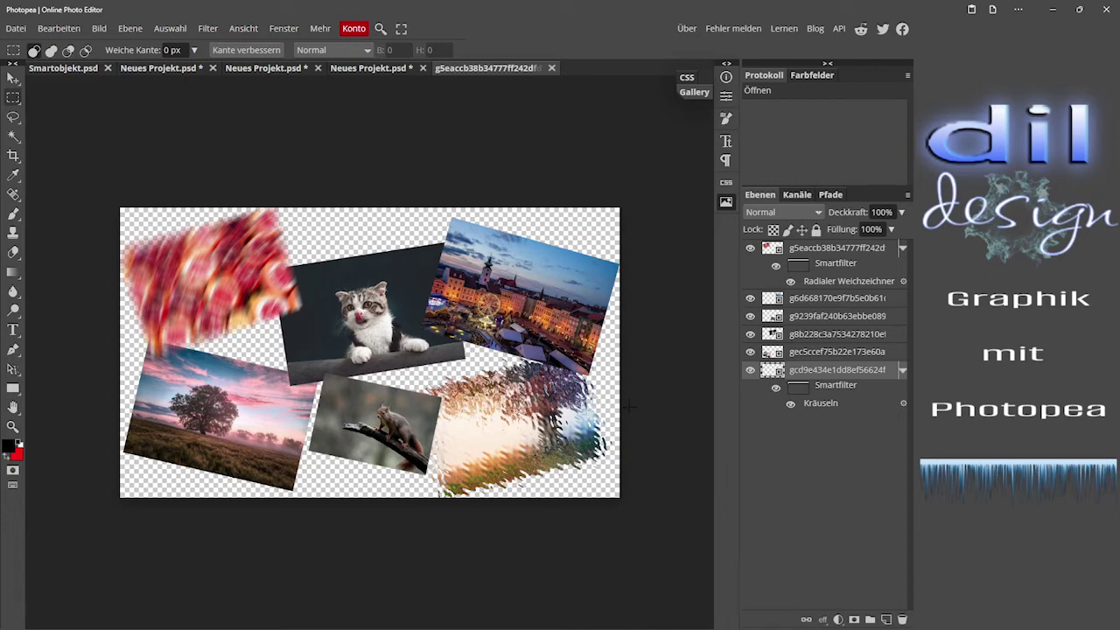
Step: Compare the autumn tree and fruit photos with their Kräuseln and Radialer Weichzeichner smart filters switched off and back on
click(776, 390)
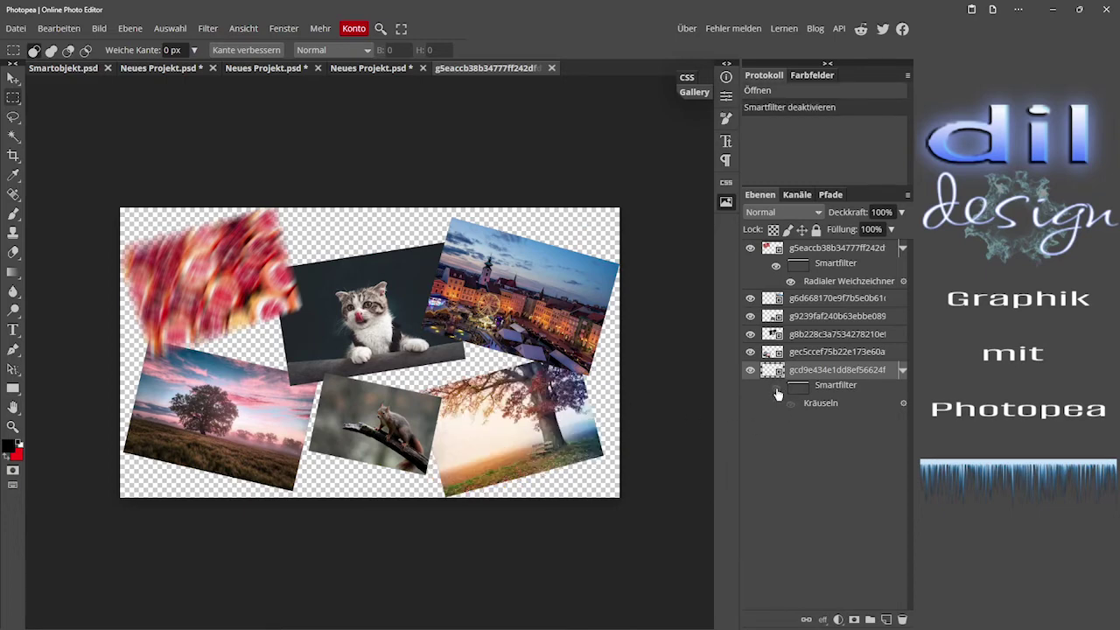
click(775, 268)
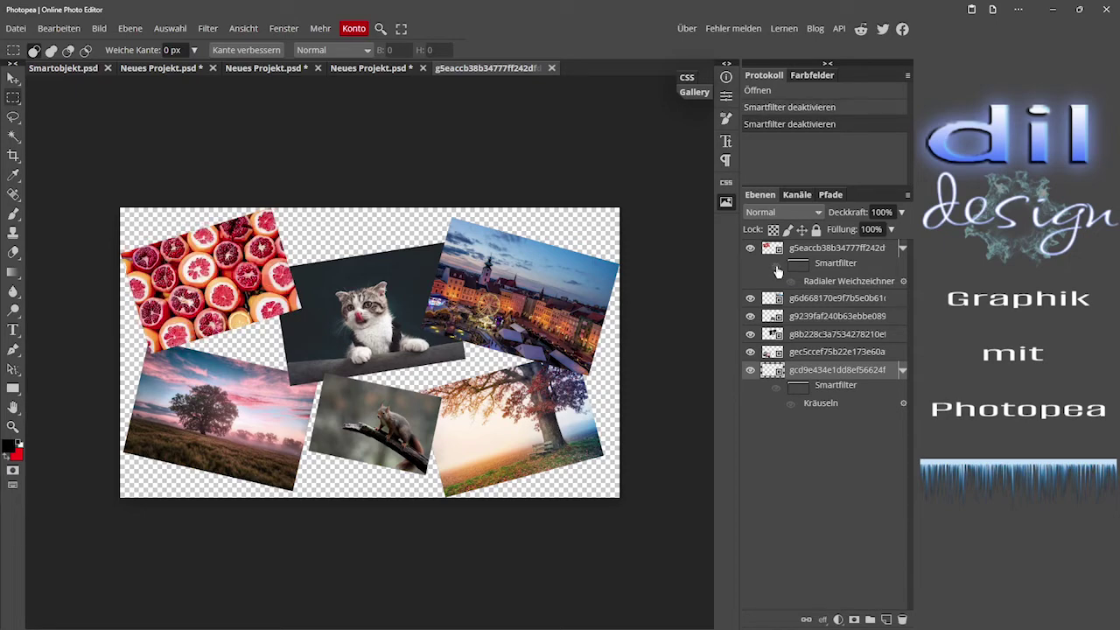
click(776, 270)
click(777, 271)
click(776, 267)
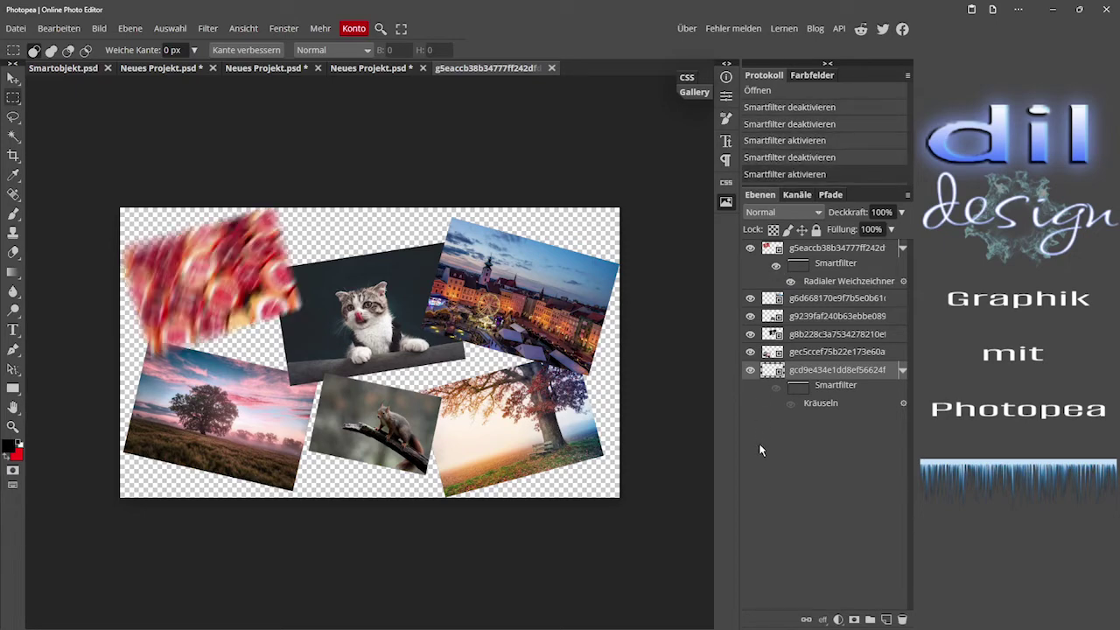
click(776, 389)
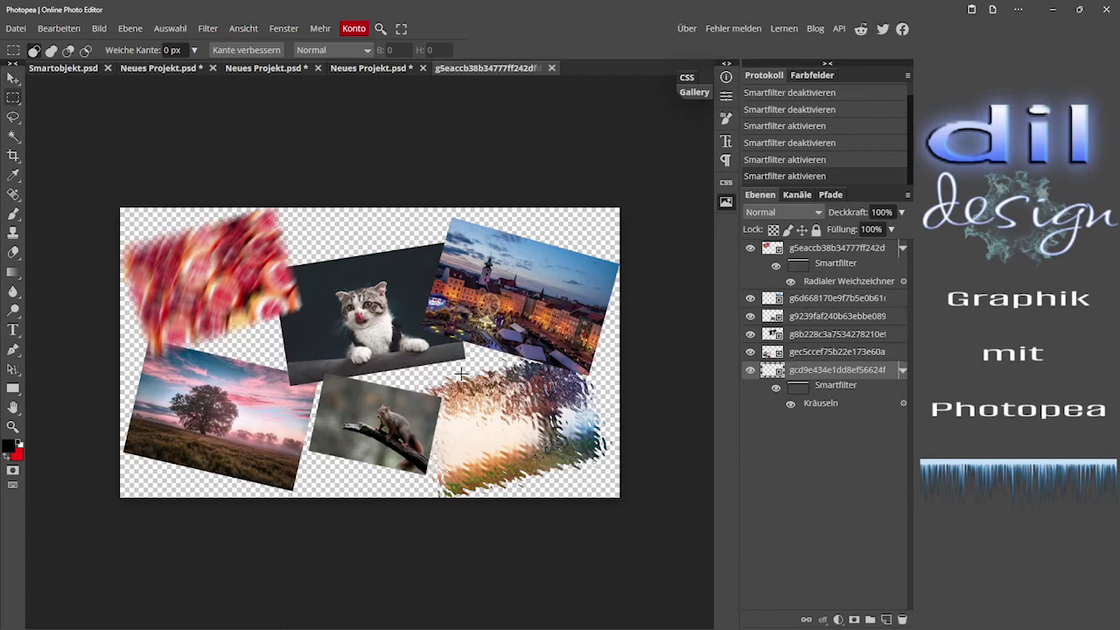
Step: Open the fruit photo's smart object, cover it with the Frau 10 image scaled to 197.50%, and hide the Background layer
double_click(772, 251)
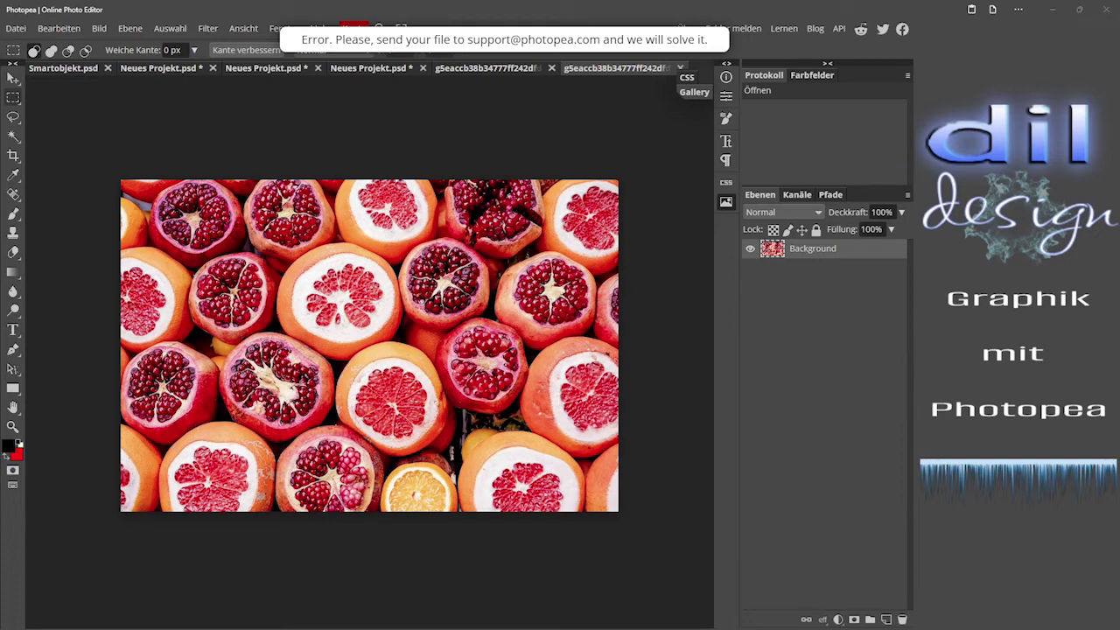
drag(472, 381, 328, 321)
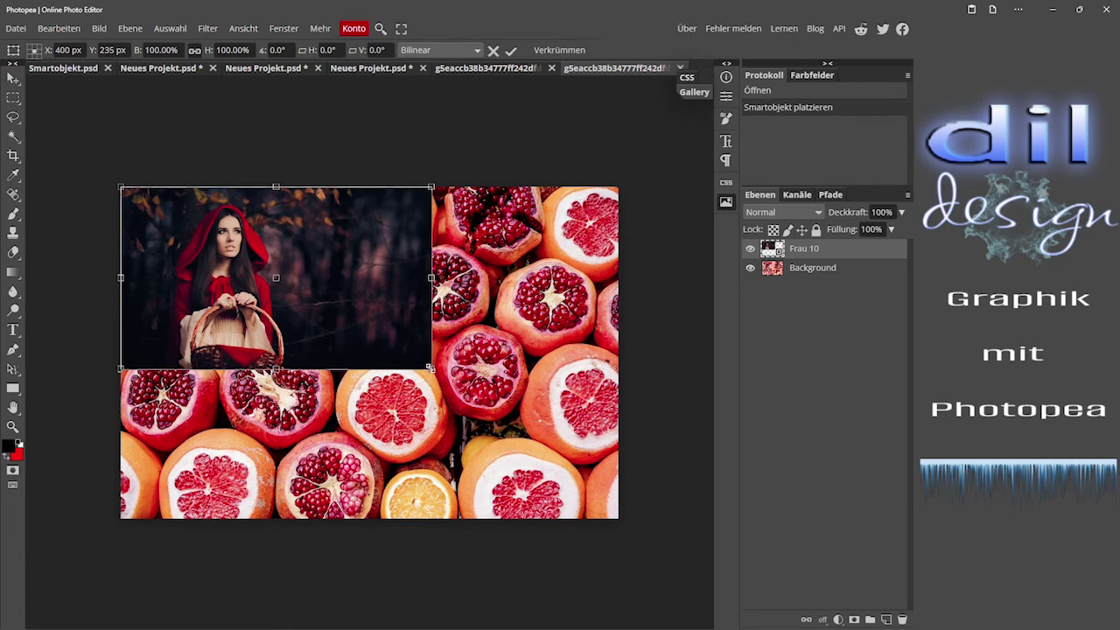
drag(430, 369, 705, 626)
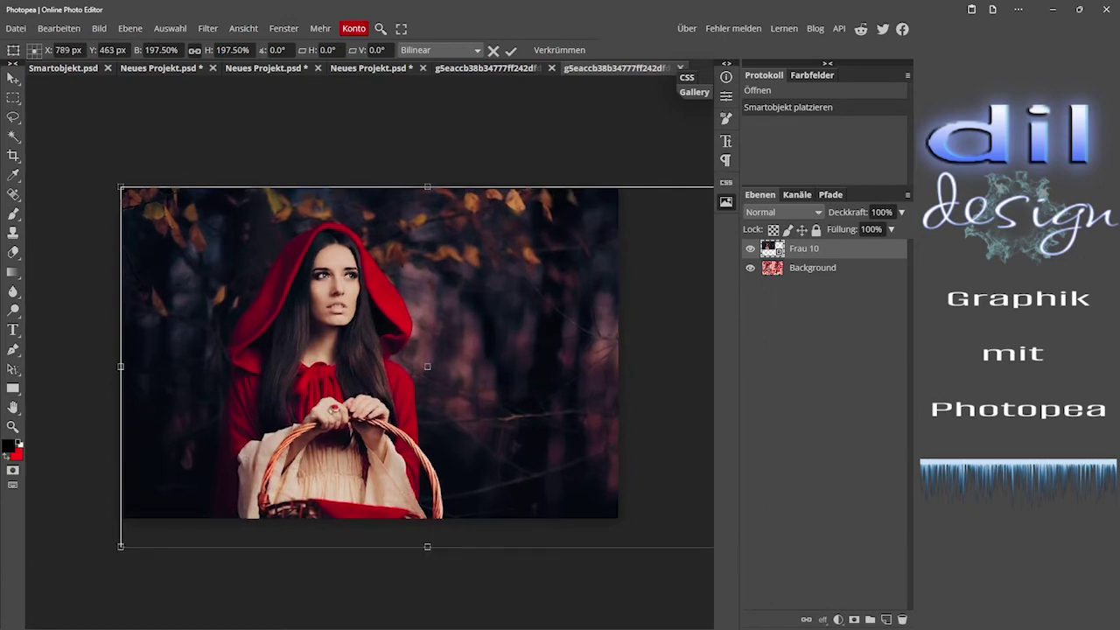
drag(501, 481, 472, 475)
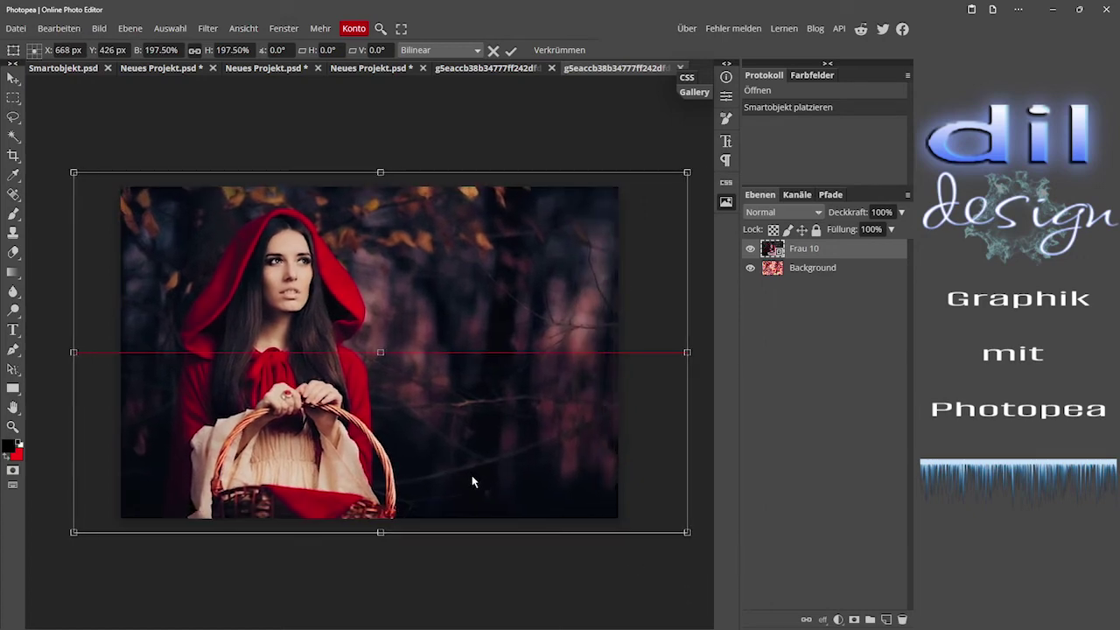
key(Return)
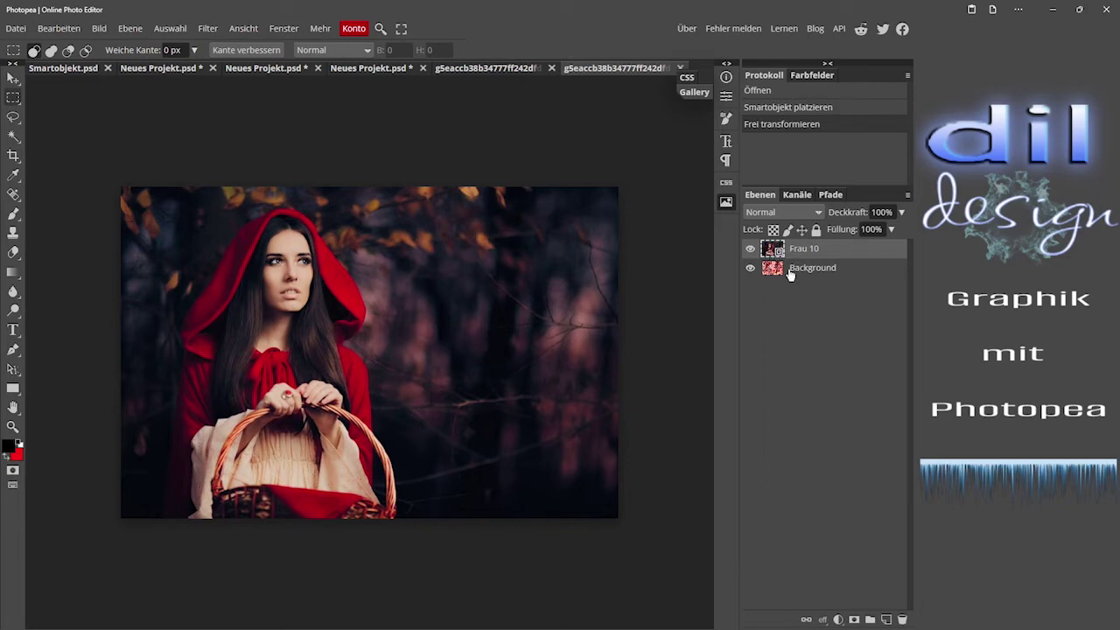
click(750, 271)
Step: Check the saved replacement in the collage with Radialer Weichzeichner off and on, and save the collage to update the main project
click(512, 69)
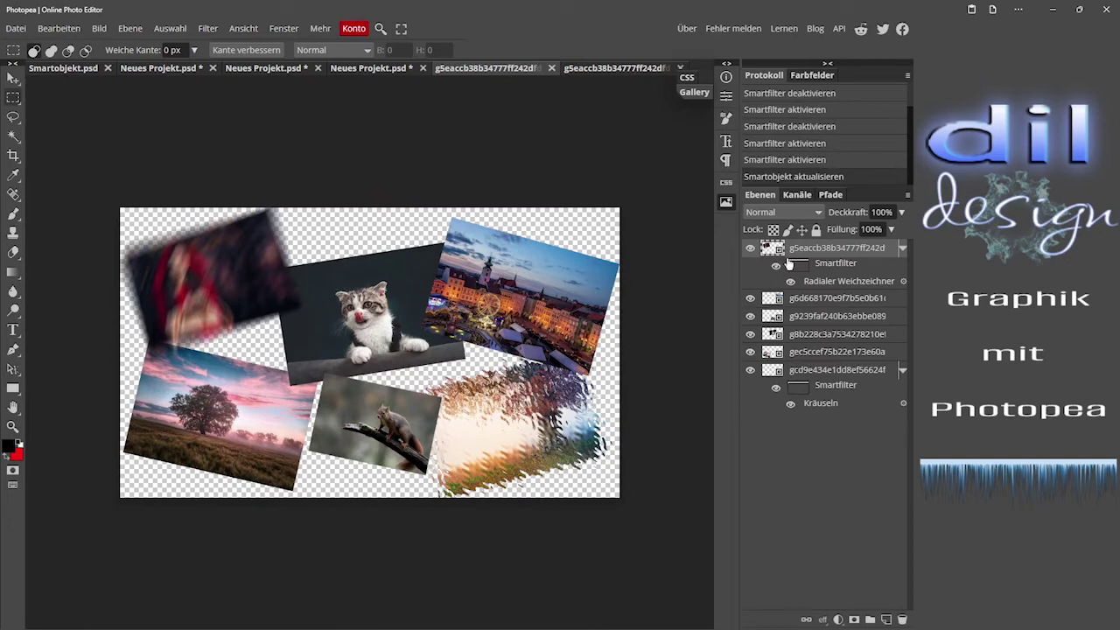
click(776, 265)
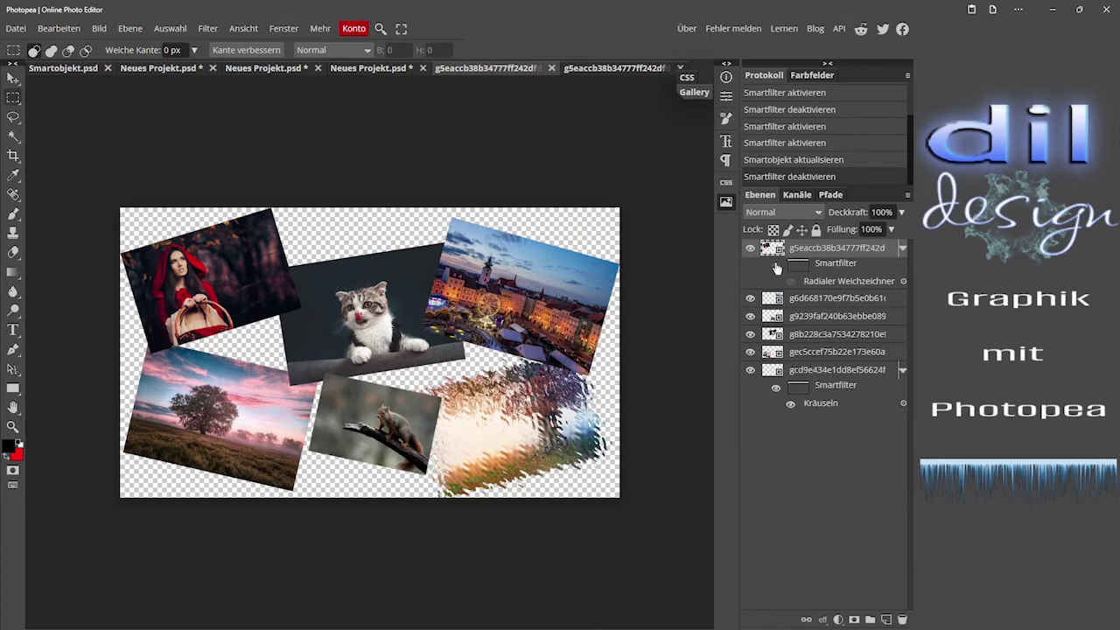
click(776, 265)
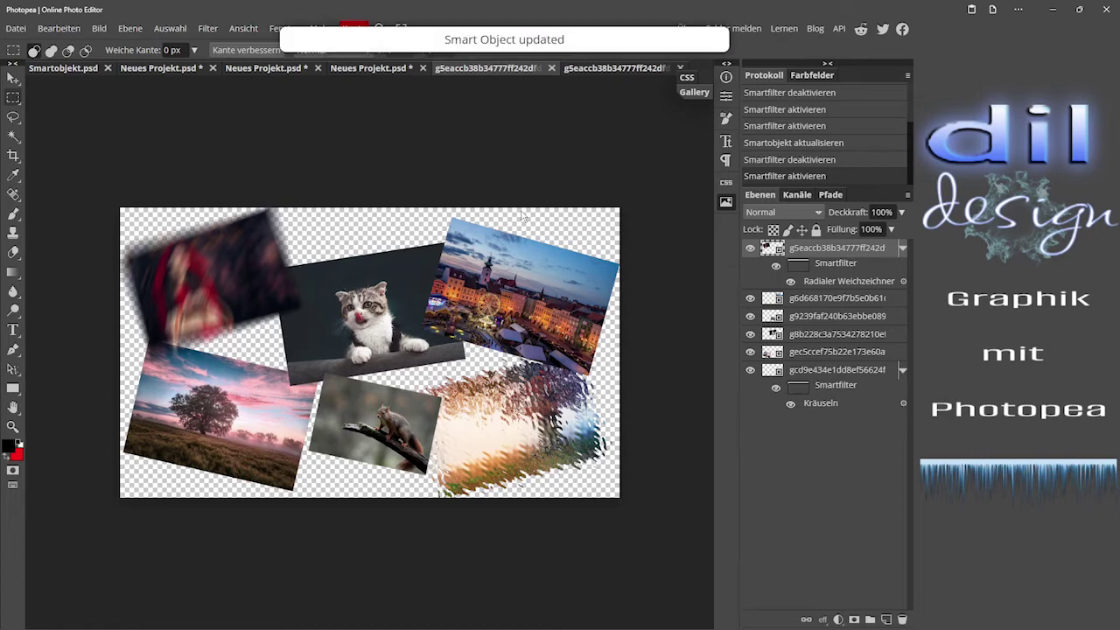
click(267, 69)
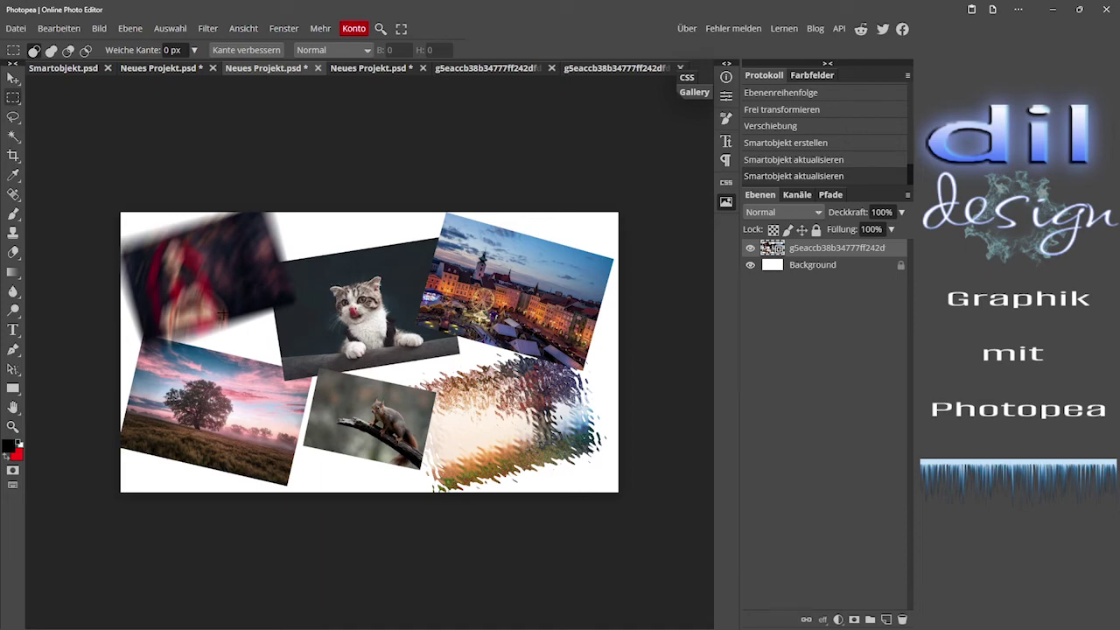
Step: Hide the squirrel and autumn tree photos in the collage smart object, save it, and view the updated main project
click(484, 69)
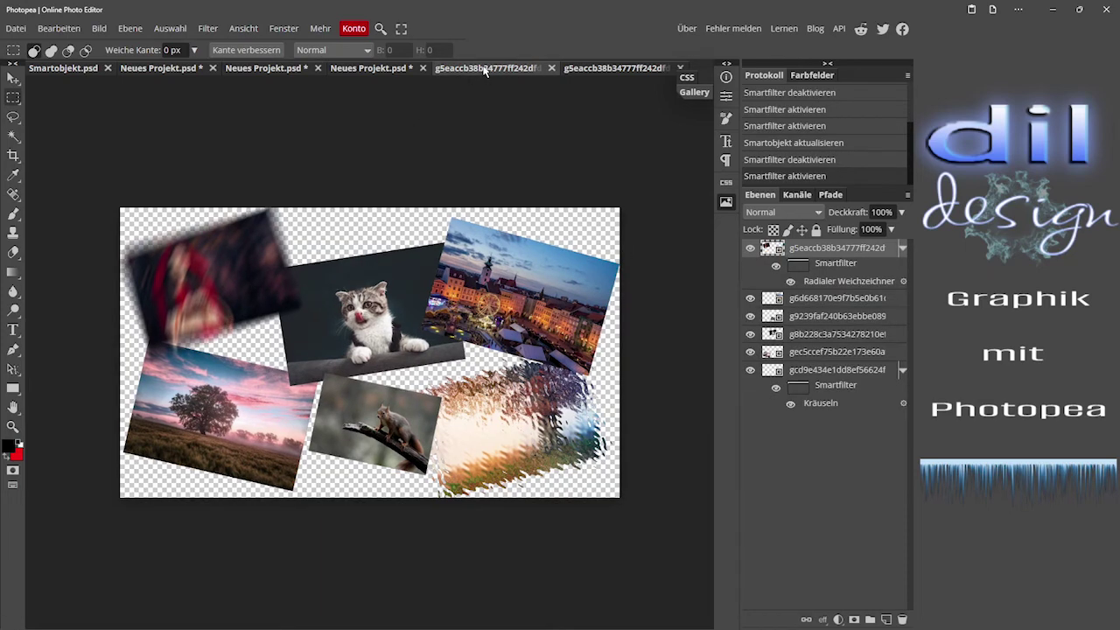
click(750, 316)
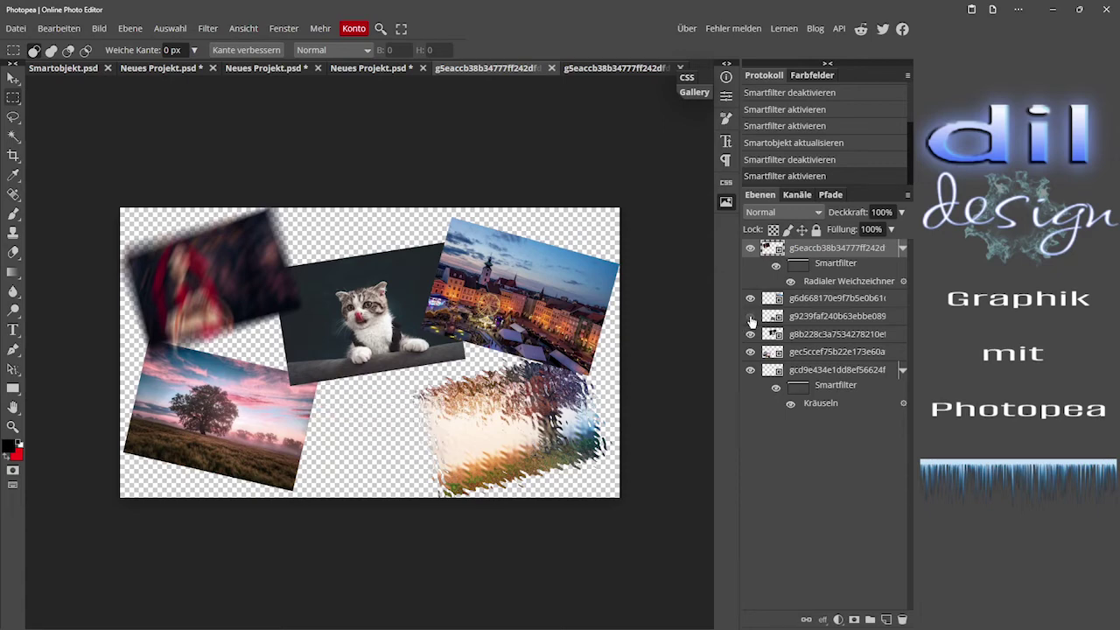
click(749, 369)
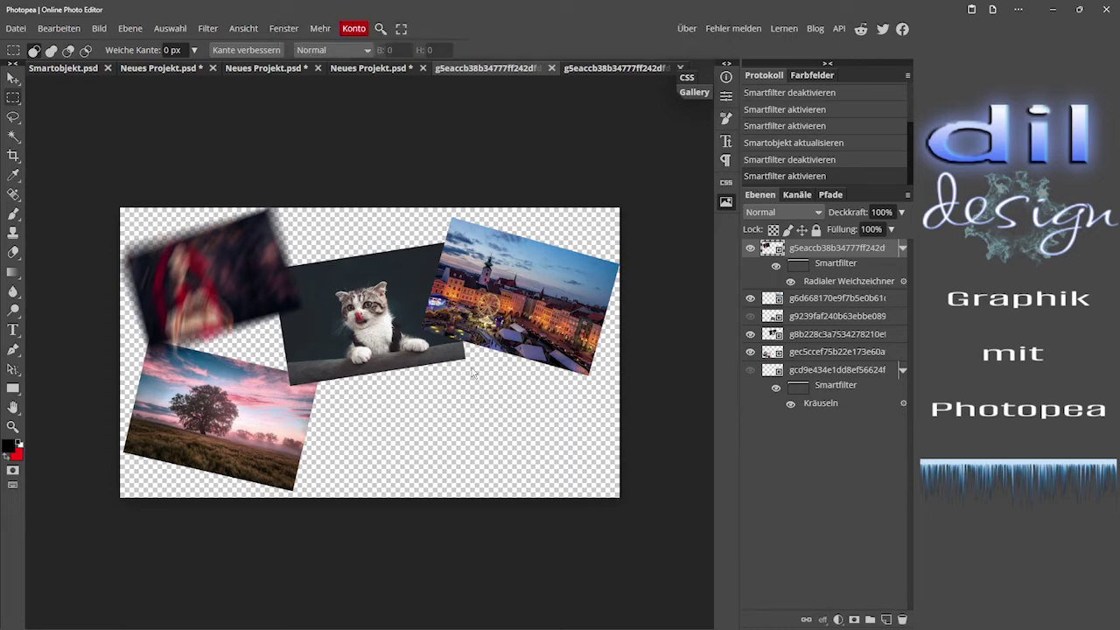
click(260, 69)
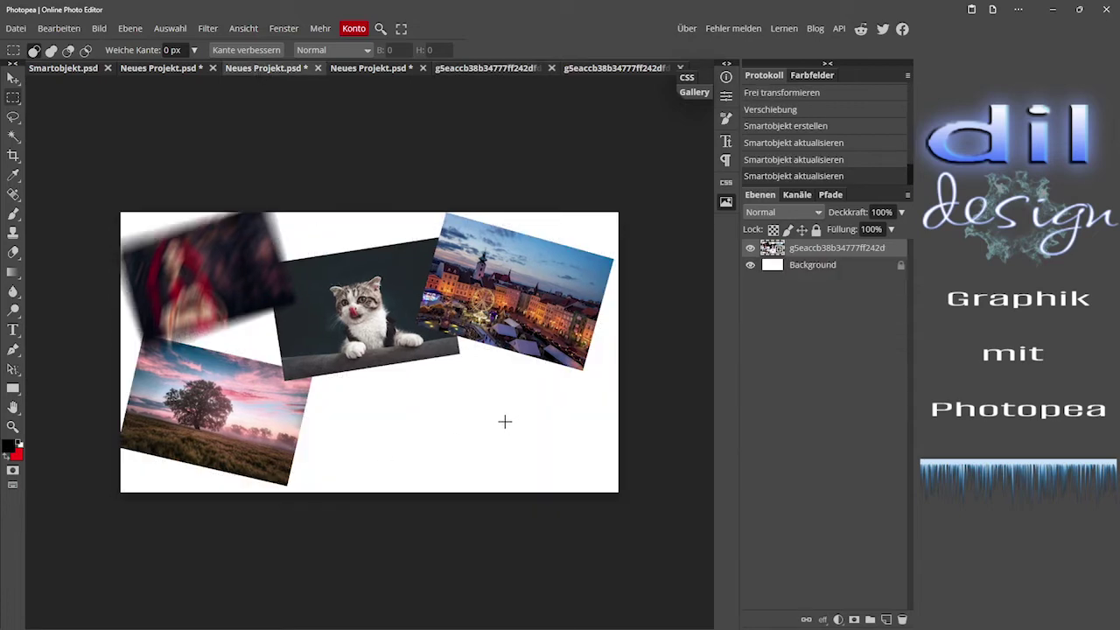
Step: Close the collage and fruit photo smart object documents and review the nesting diagram in Smartobjekt.psd
click(552, 69)
click(552, 69)
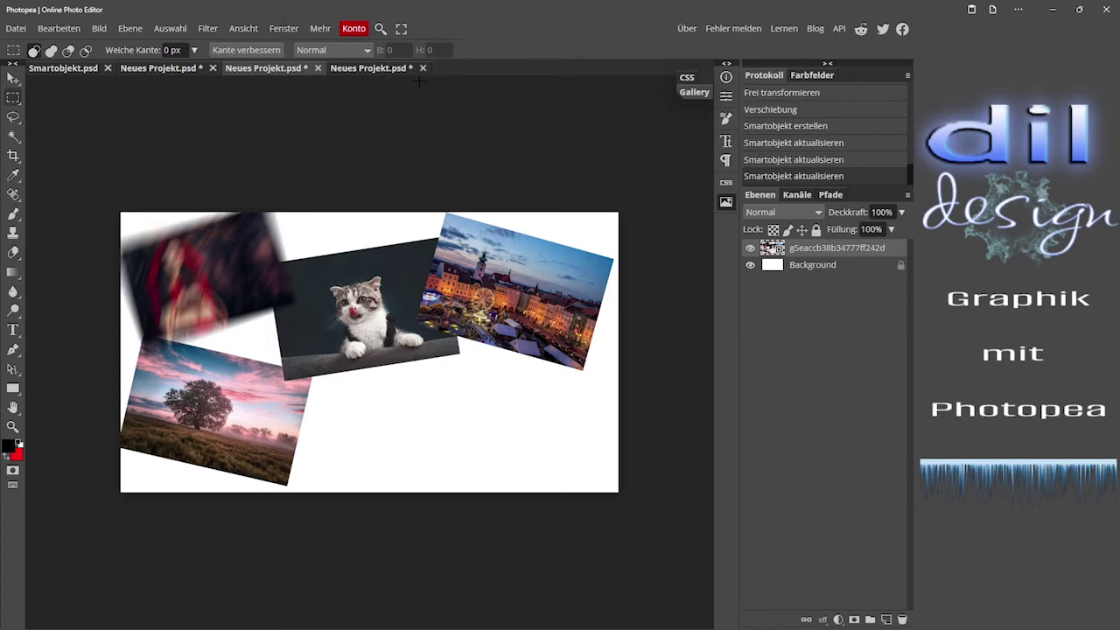
click(375, 69)
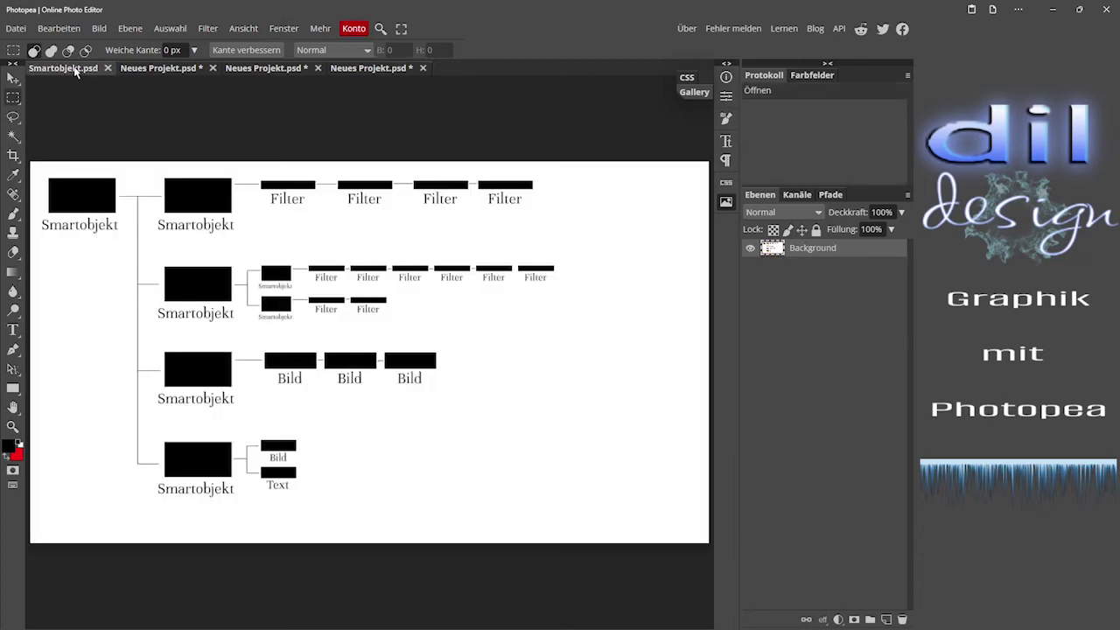
click(77, 69)
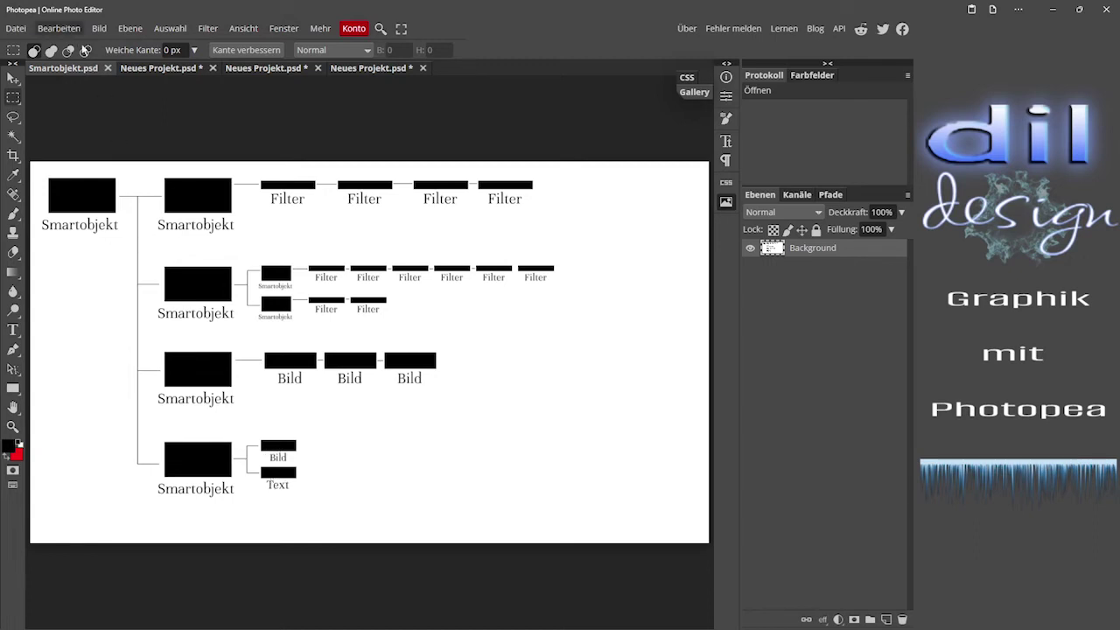
Step: Open the Das ist ein Baum smart object, inspect its text and tree layers by toggling them, and disable the tree's Kristallisieren filter
click(368, 75)
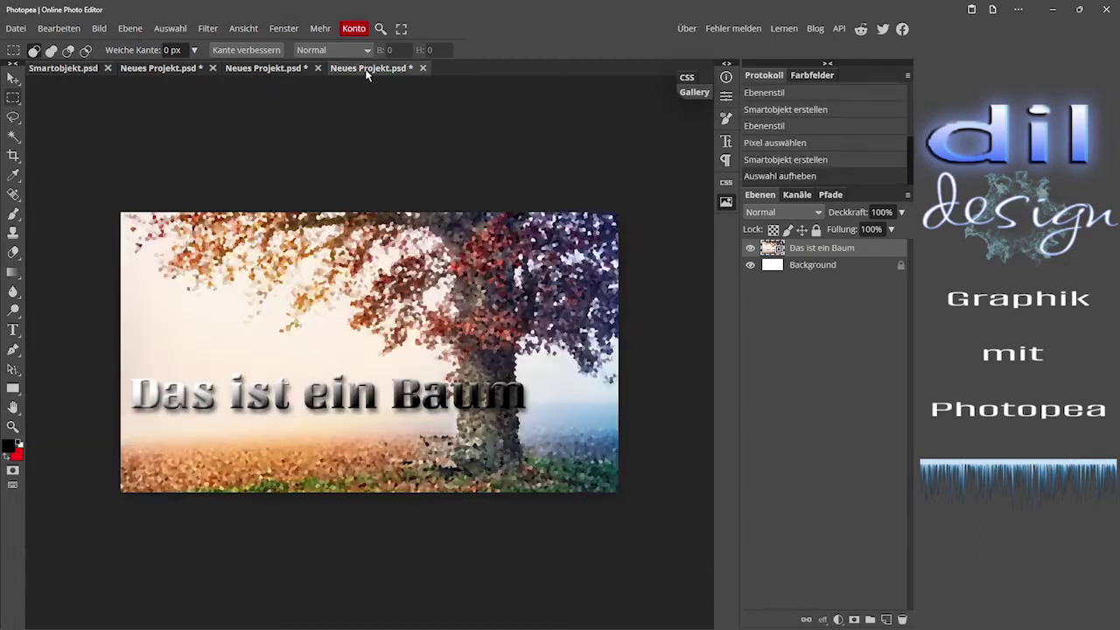
double_click(776, 251)
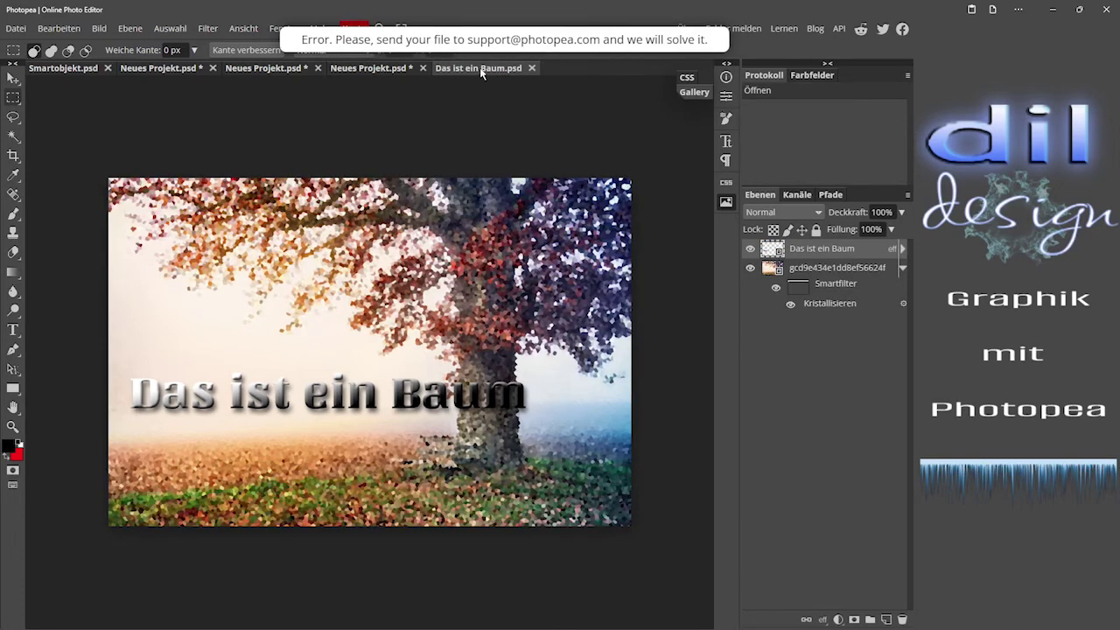
click(750, 249)
click(750, 251)
click(749, 269)
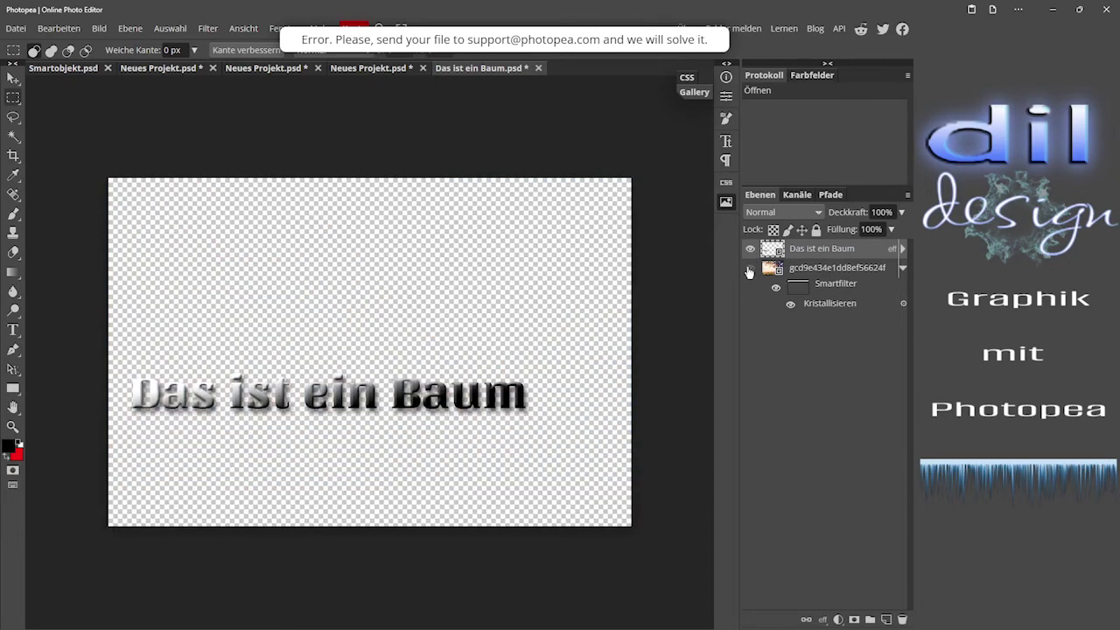
click(749, 270)
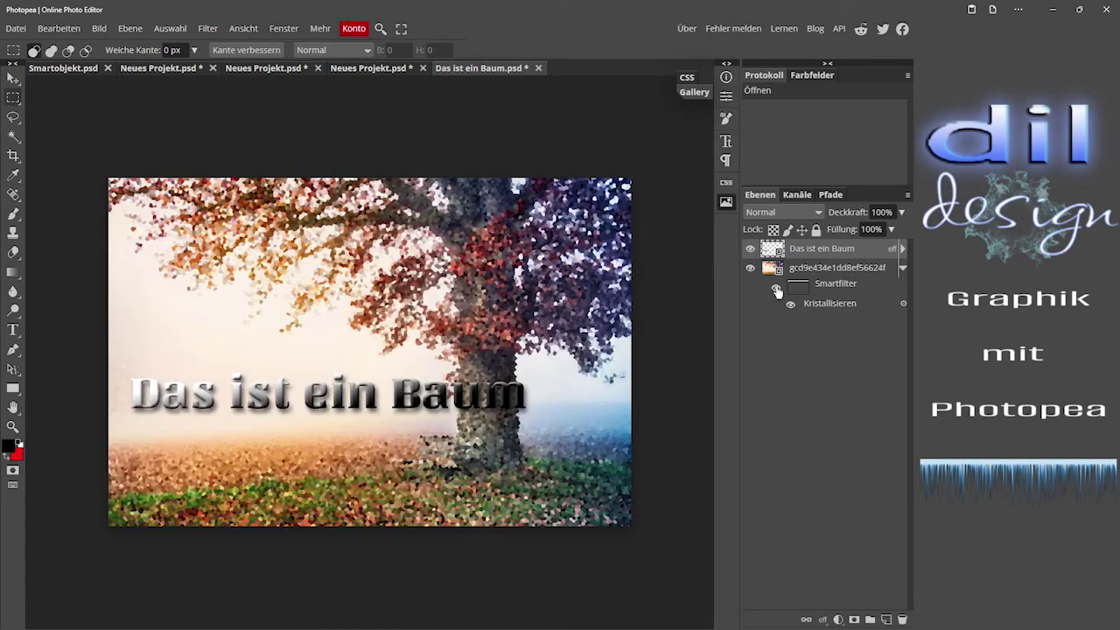
click(776, 289)
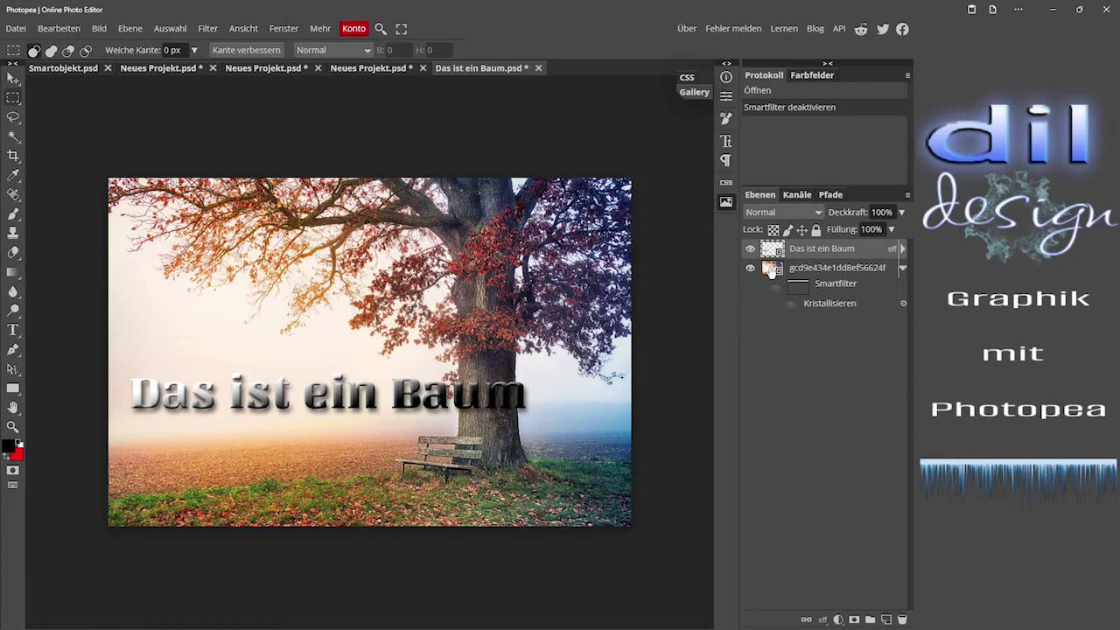
Step: Replace the tree photo inside its smart object with the astronomy image scaled to 120.23%, hide the Background layer, and save
double_click(772, 269)
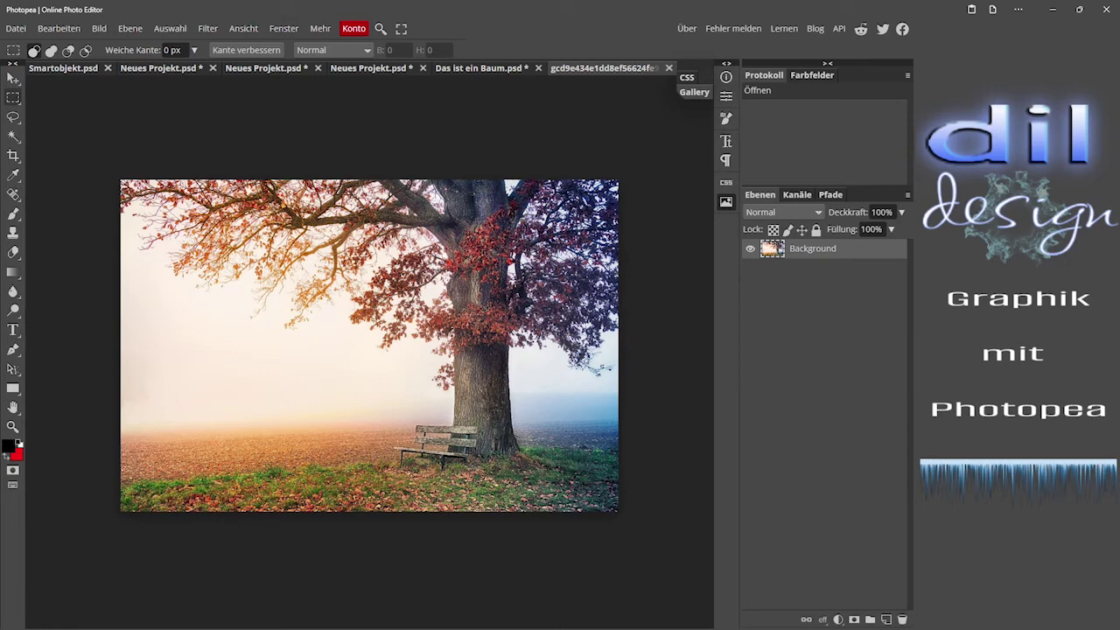
drag(1119, 376, 374, 340)
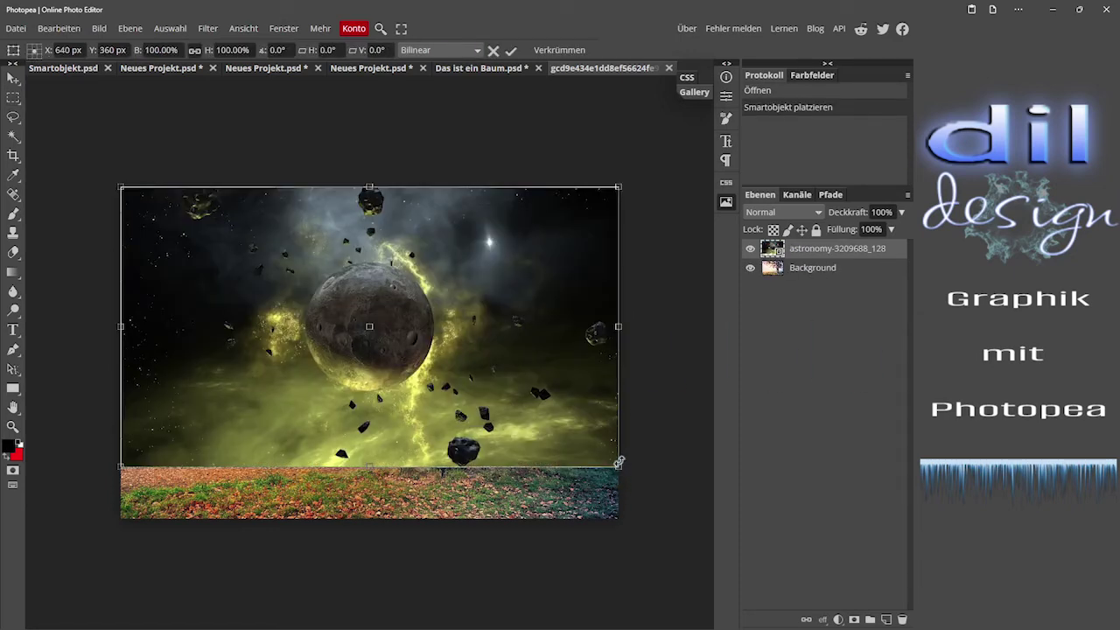
drag(617, 466, 721, 583)
drag(494, 475, 445, 472)
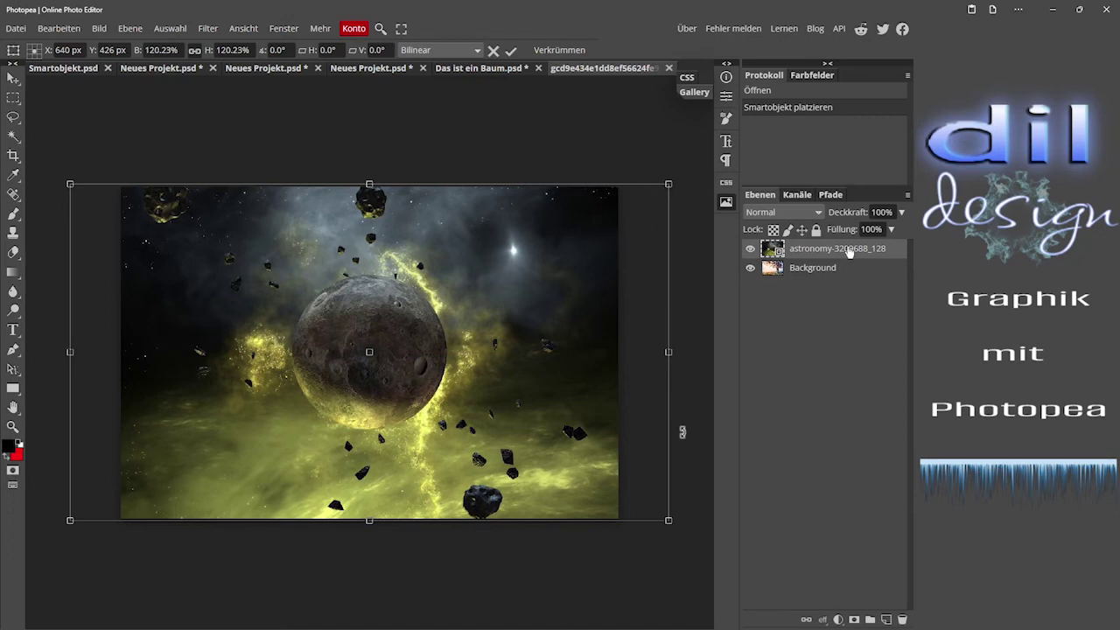
key(Return)
click(749, 268)
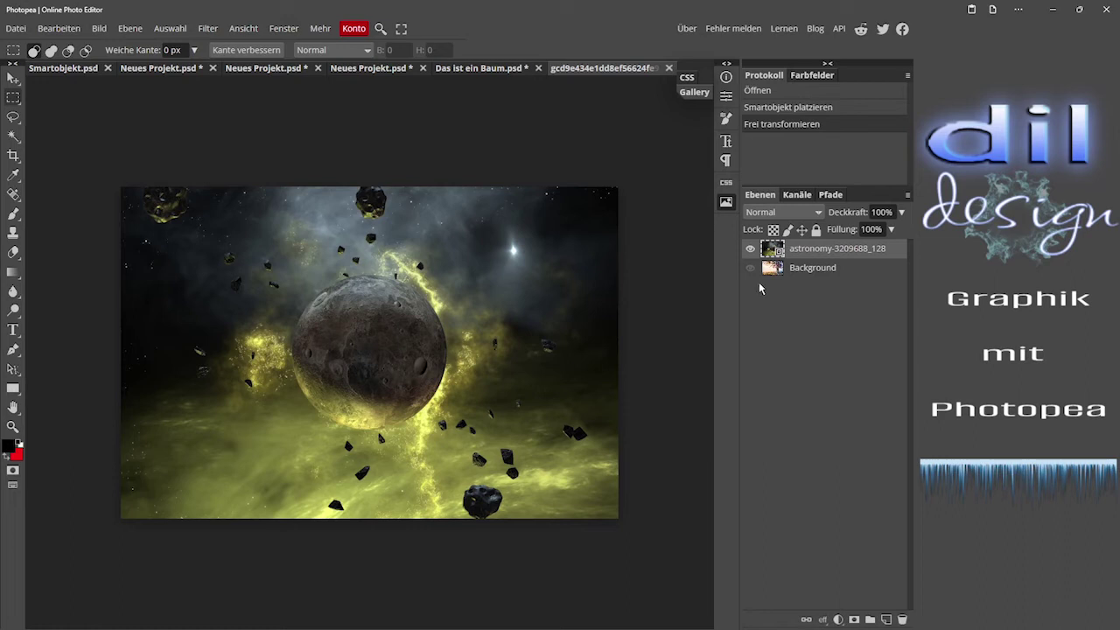
key(ctrl+s)
Step: Return to Das ist ein Baum.psd and re-enable the Kristallisieren smart filter on the replaced image
click(495, 75)
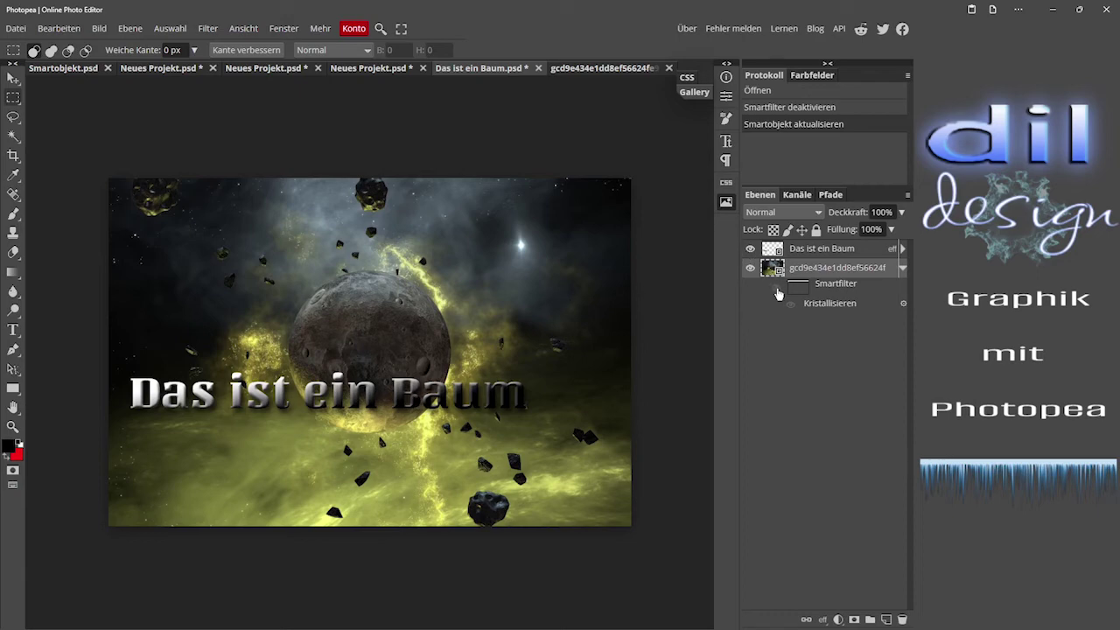
click(776, 290)
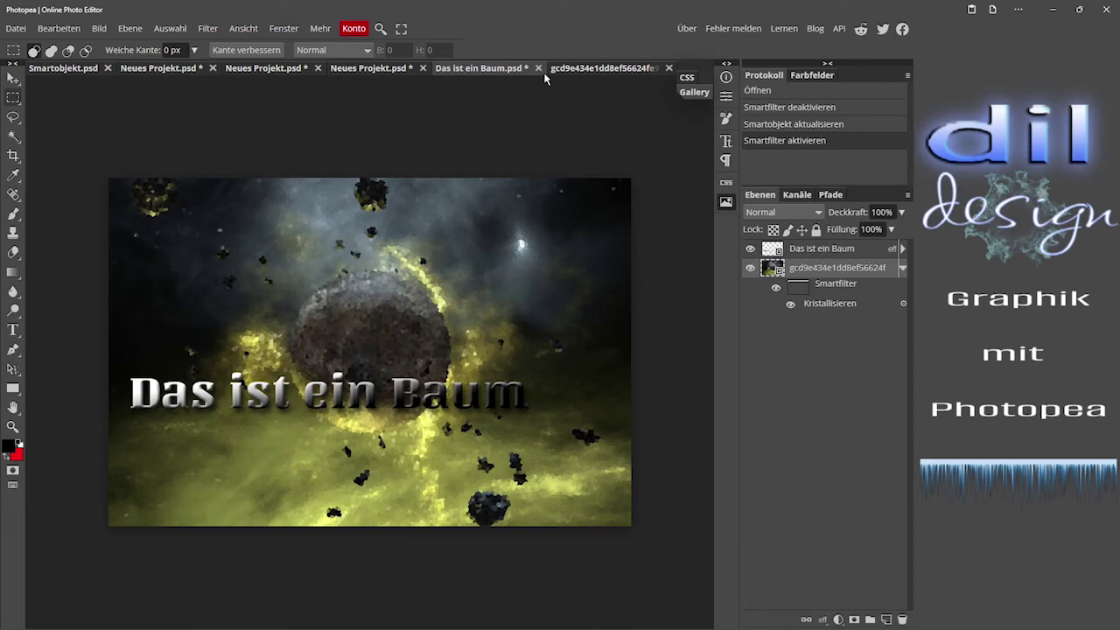
Step: Close the astronomy image document and collapse the expanded CSS and Gallery side panel
click(669, 69)
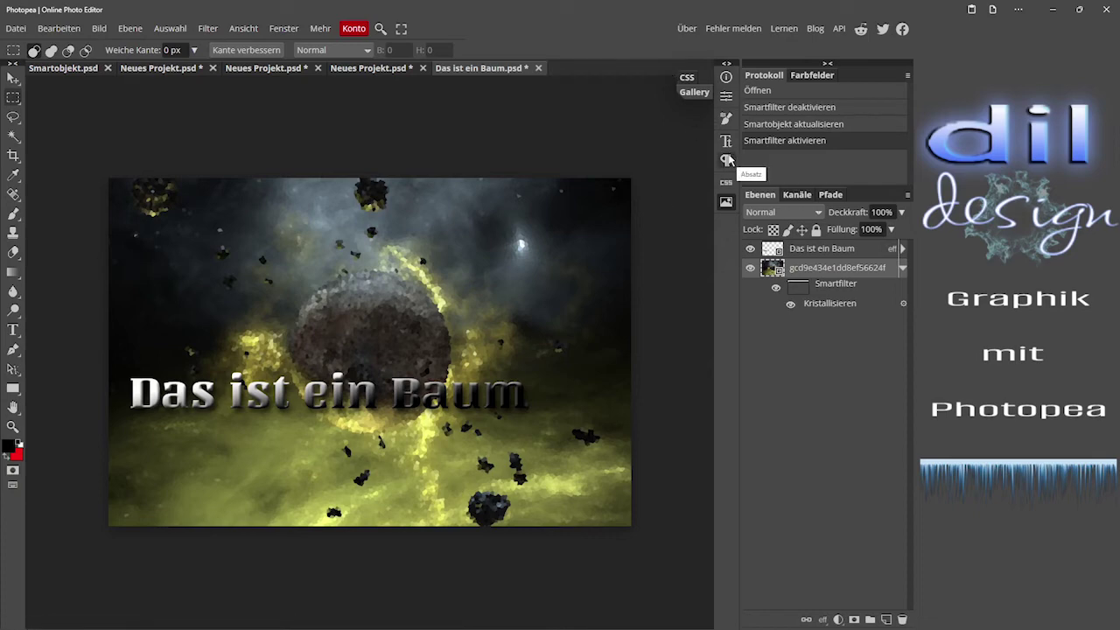
click(726, 97)
click(725, 97)
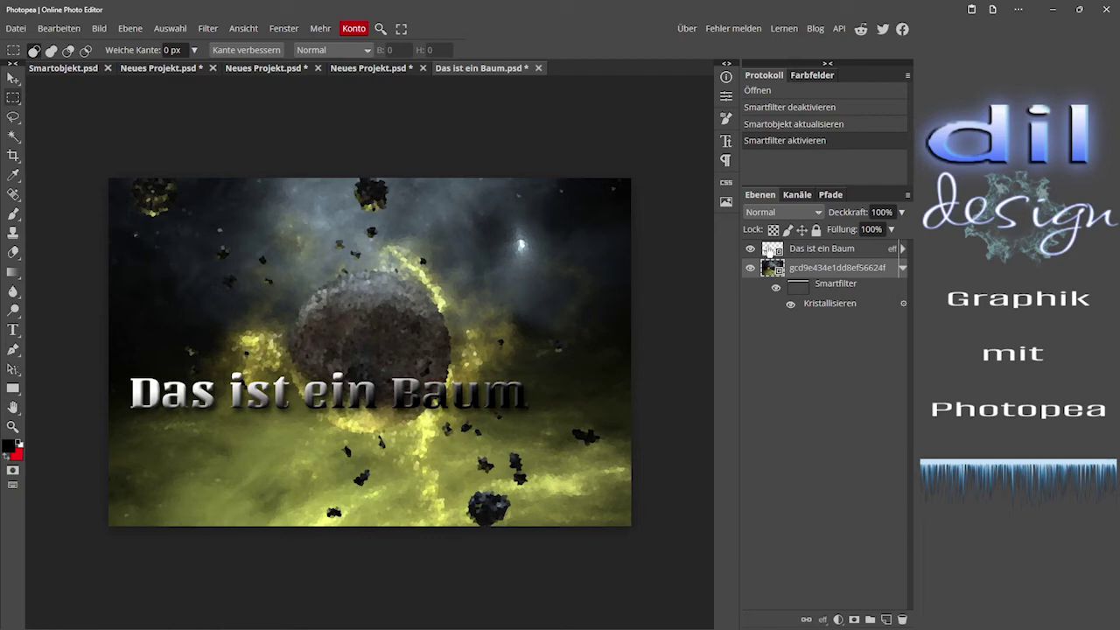
Step: Open the Das ist ein Baum text smart object and change its text to "Das ist eine Kugel"
double_click(772, 250)
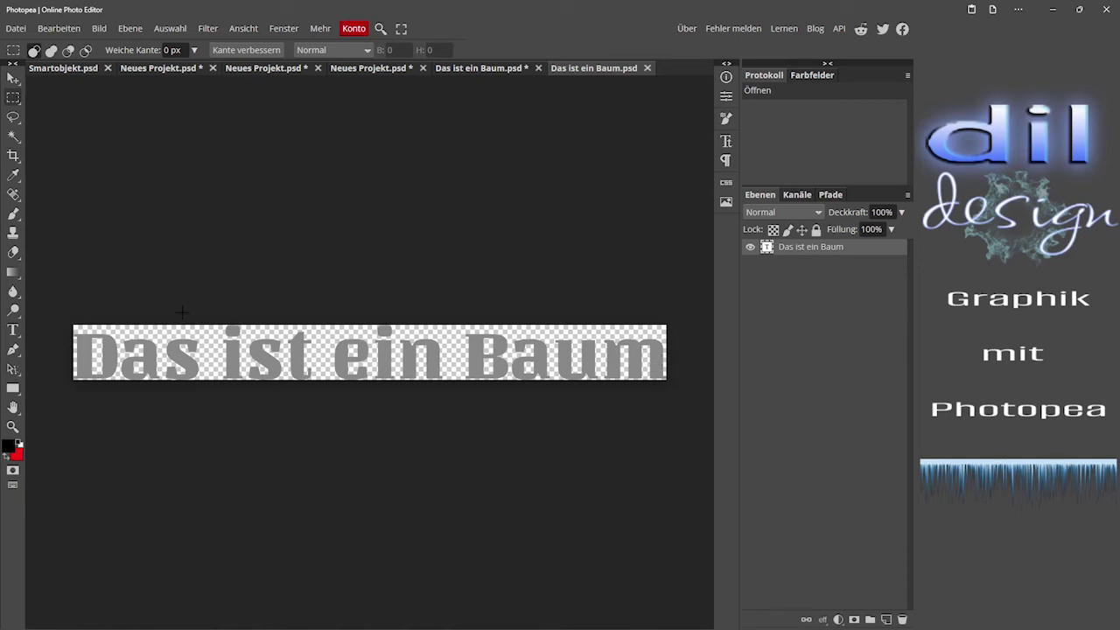
click(13, 330)
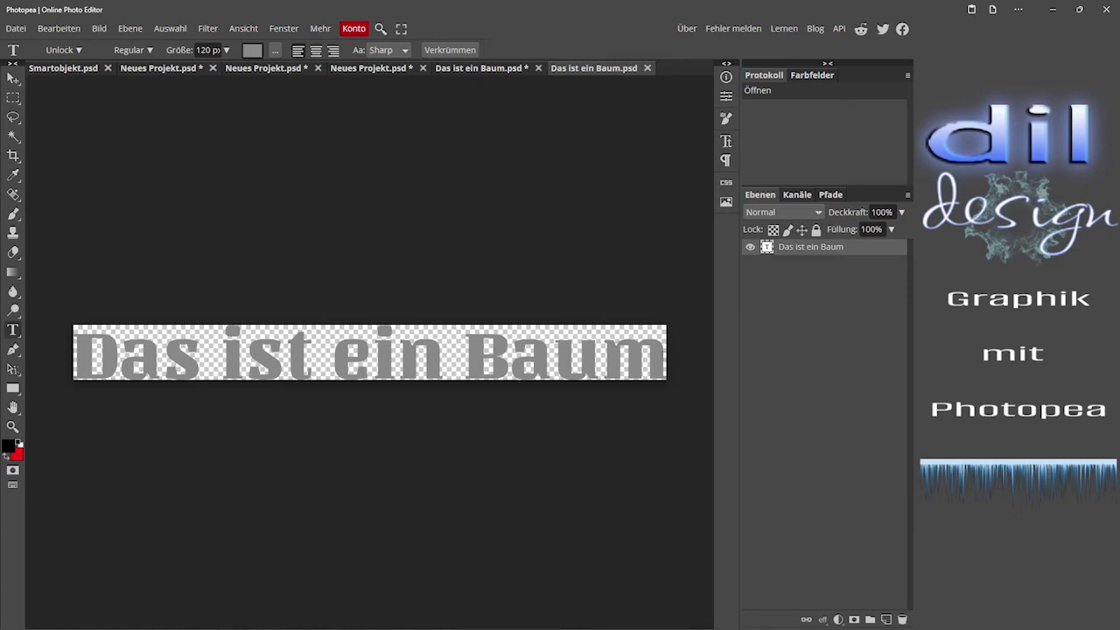
click(656, 368)
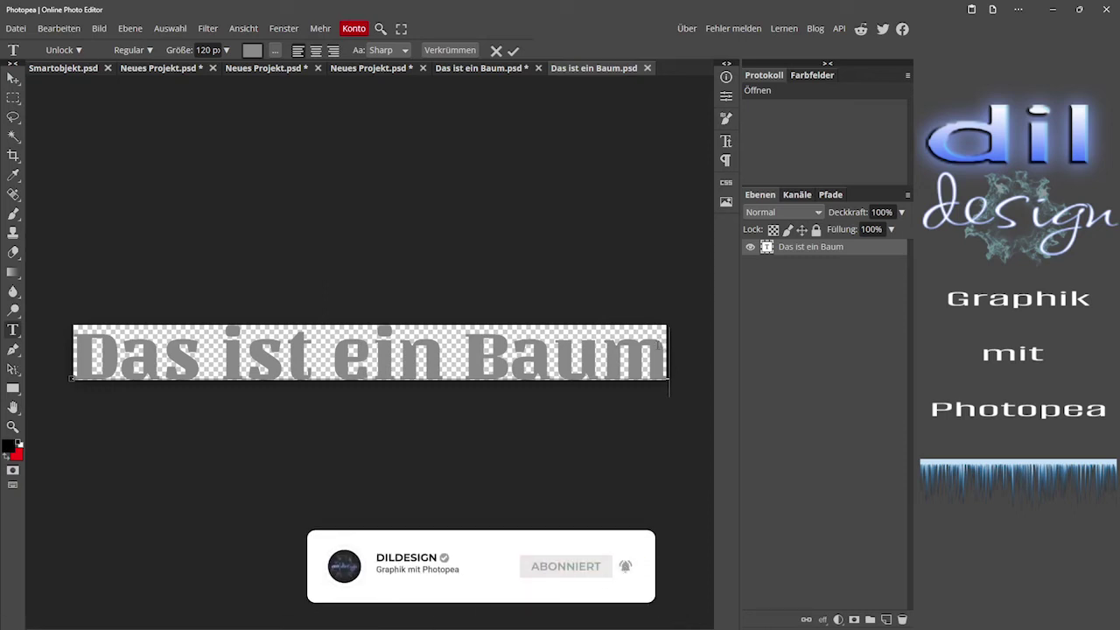
key(BackSpace)
key(BackSpace)
key(BackSpace)
key(BackSpace)
key(BackSpace)
text(e )
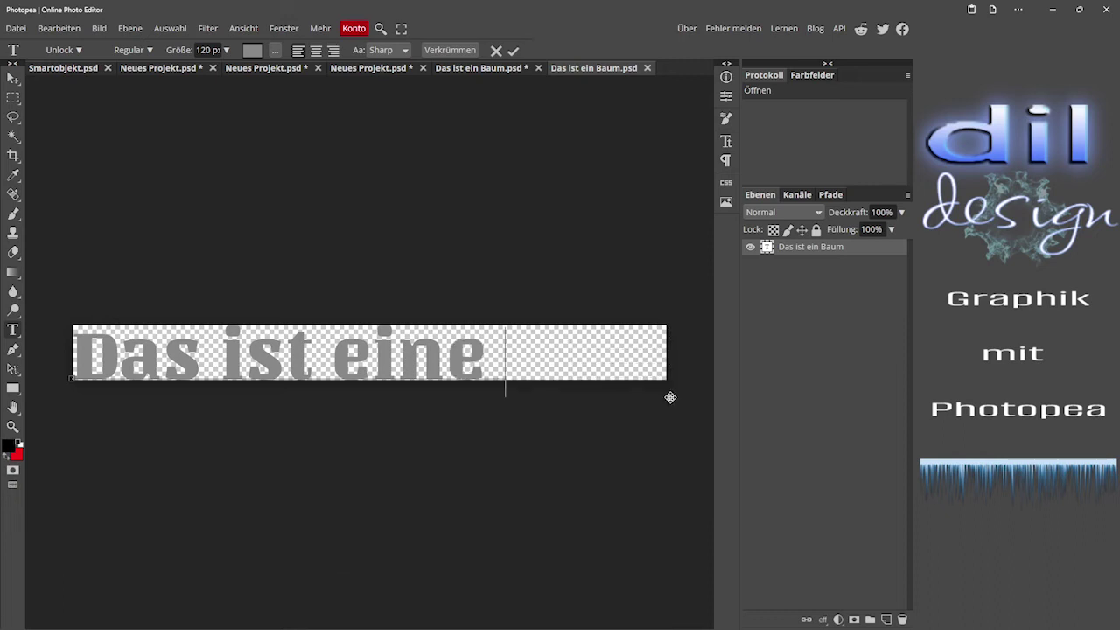
text(Kuge)
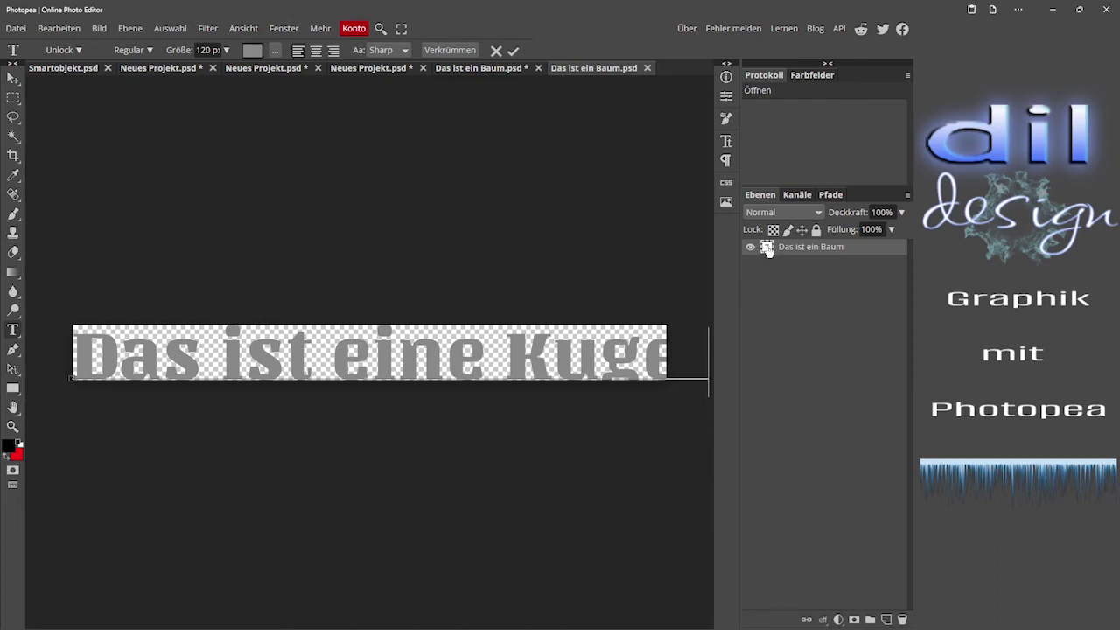
click(799, 251)
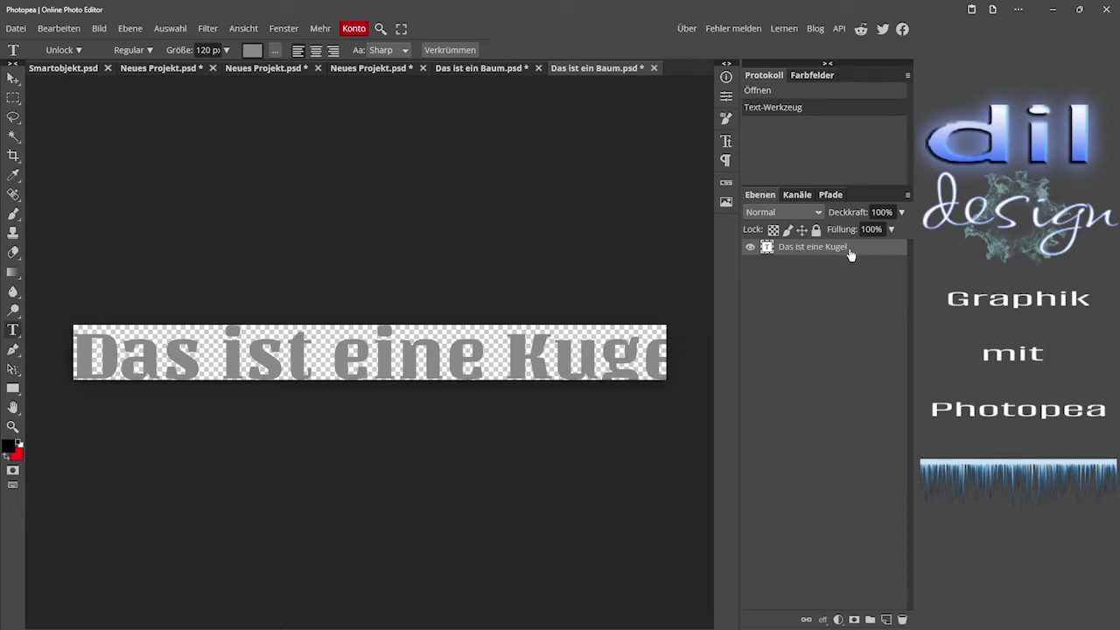
Step: Scale the text's width to 93.81% so it fits the canvas, and save the smart object
key(ctrl+t)
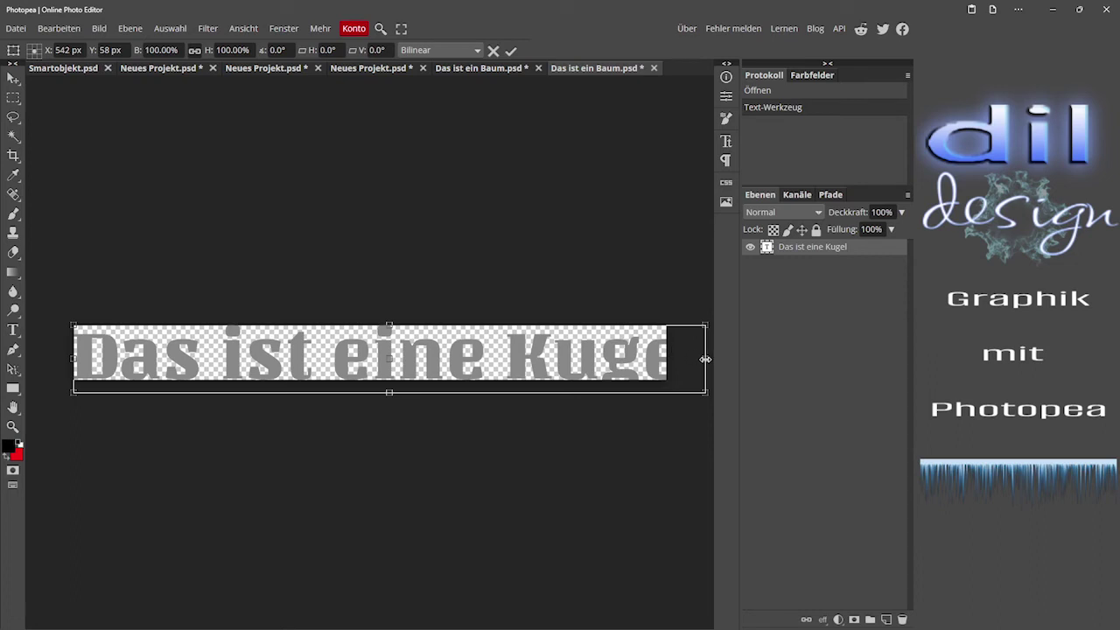
drag(705, 358, 670, 360)
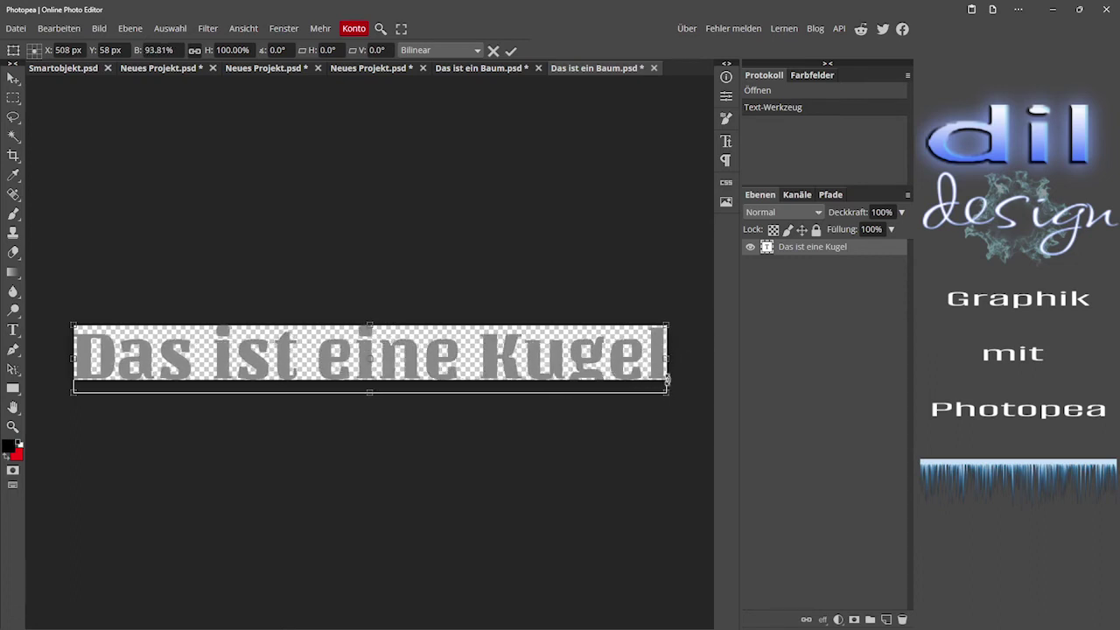
click(859, 251)
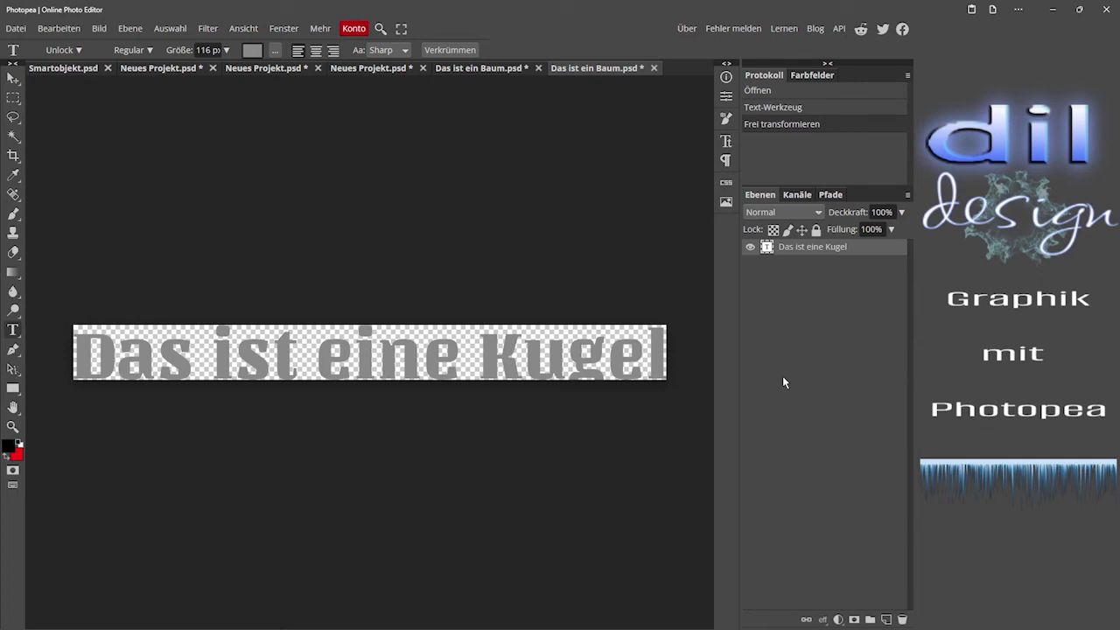
key(ctrl+s)
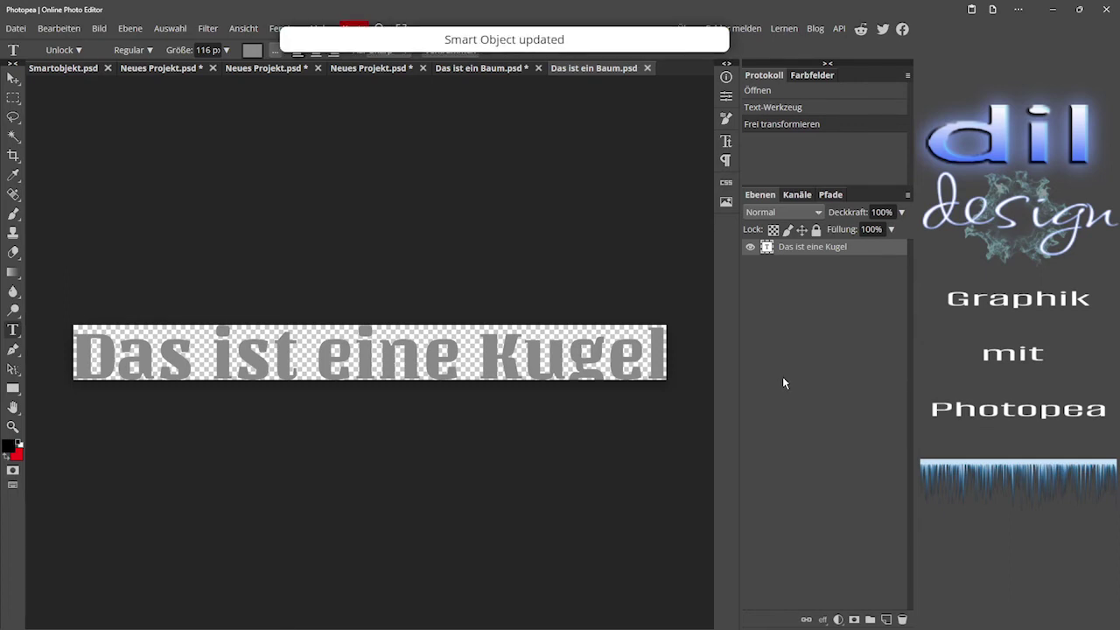
Step: Return to the parent Das ist ein Baum.psd, expand the text layer's effects and disable them all to inspect the plain lettering
click(484, 70)
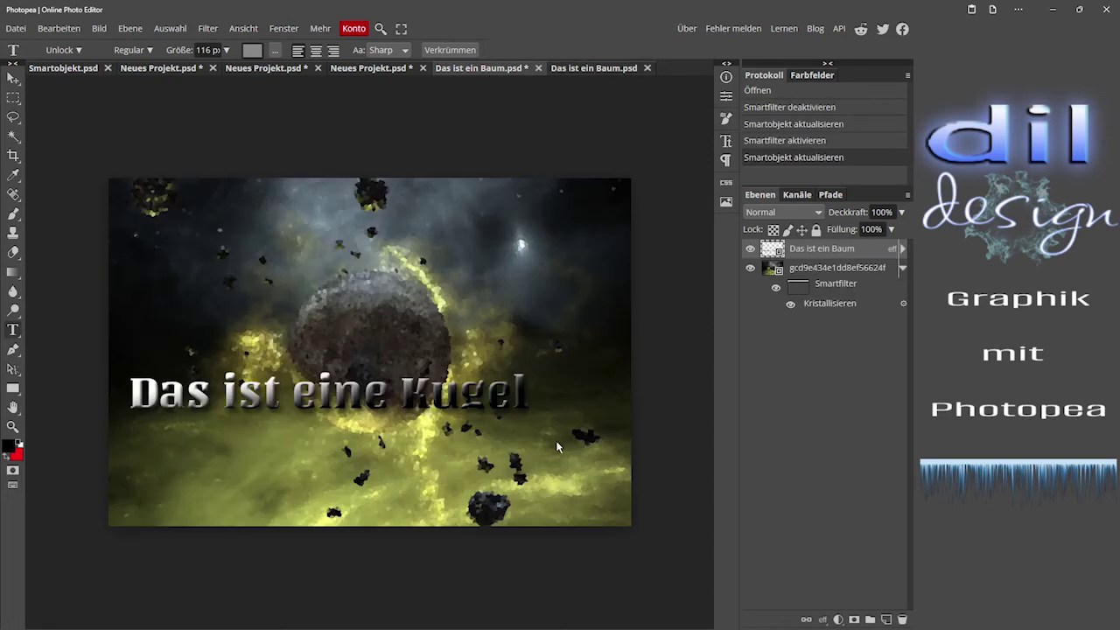
click(902, 248)
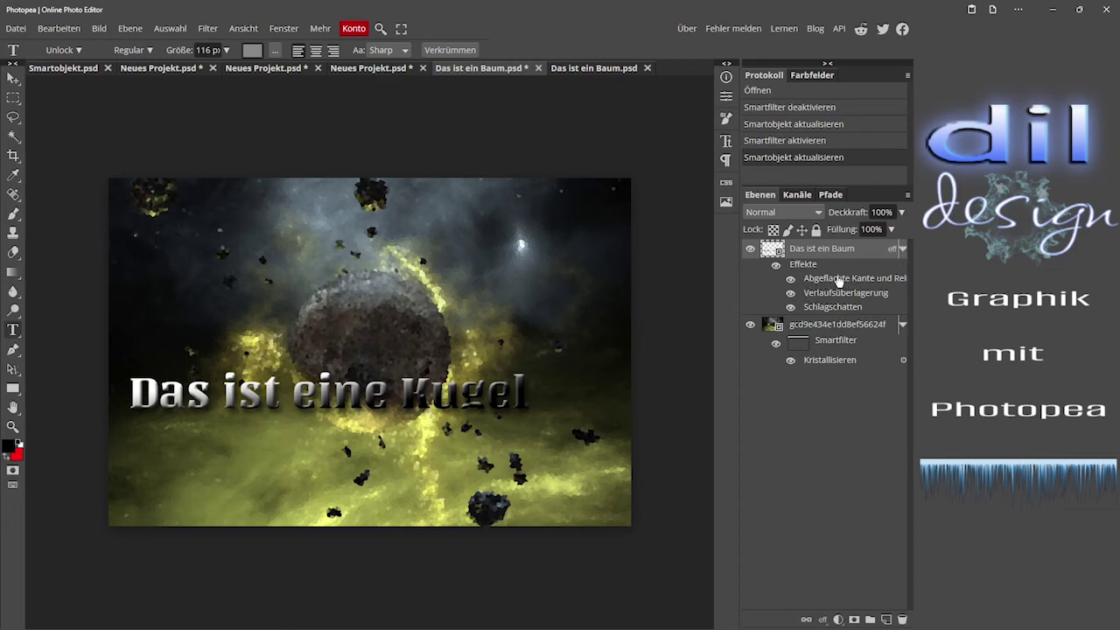
click(776, 266)
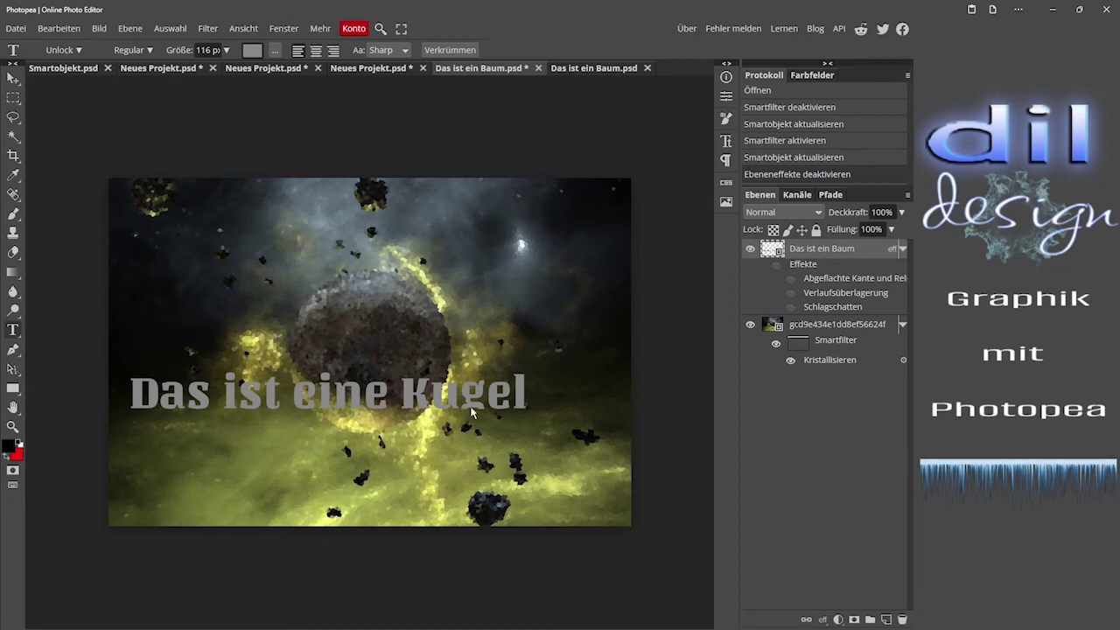
Step: In the text smart object, scale the text's height to 76.72% so the descender fits the canvas, and save
click(607, 69)
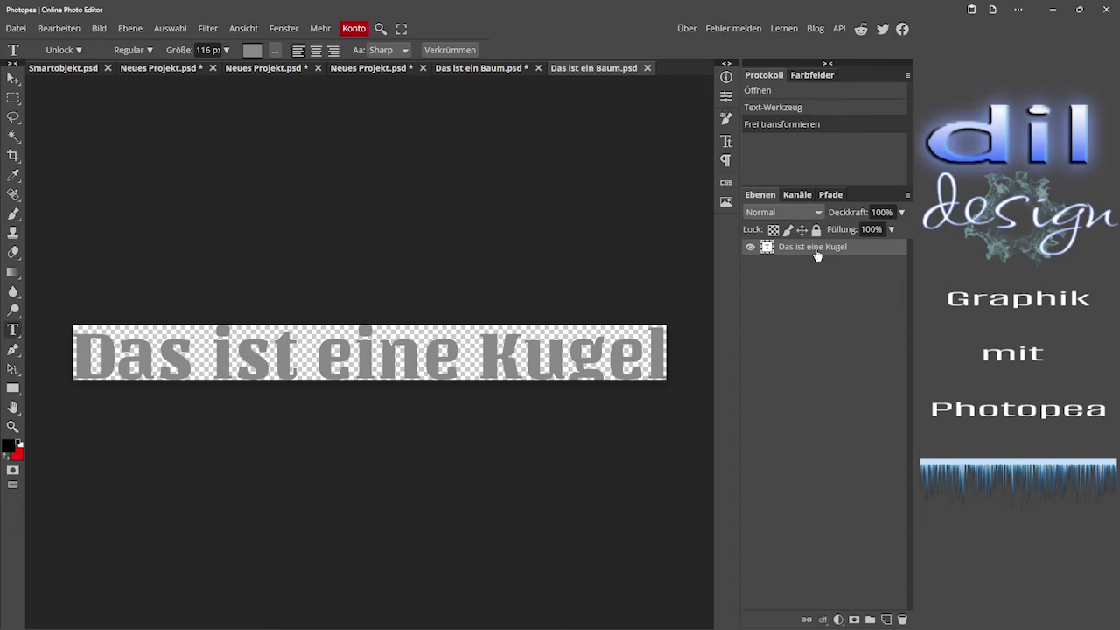
key(ctrl+t)
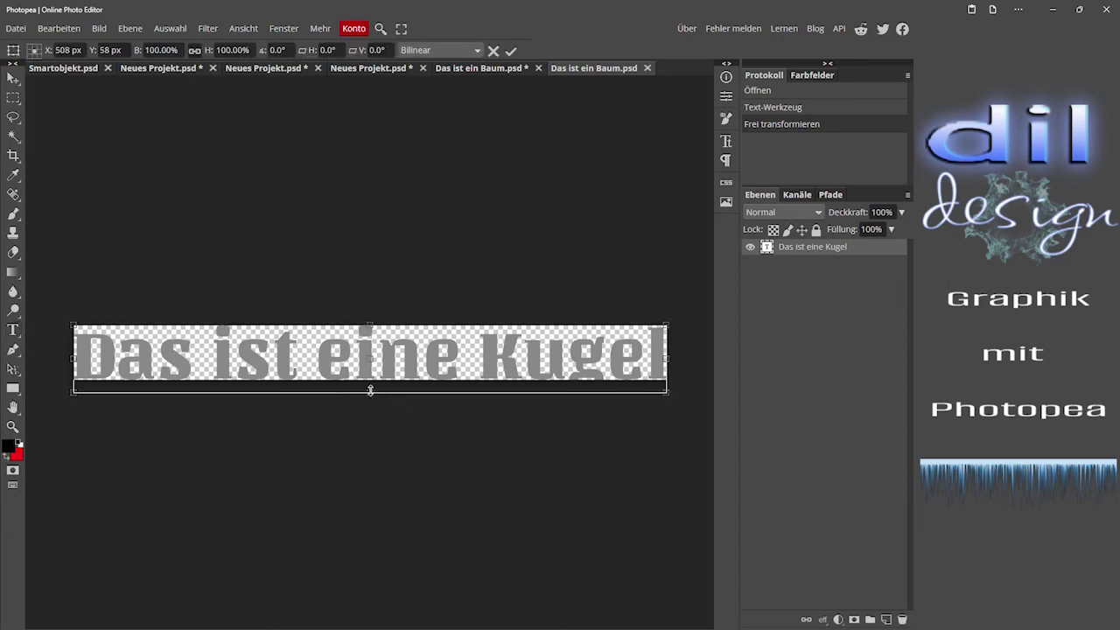
drag(370, 393, 369, 381)
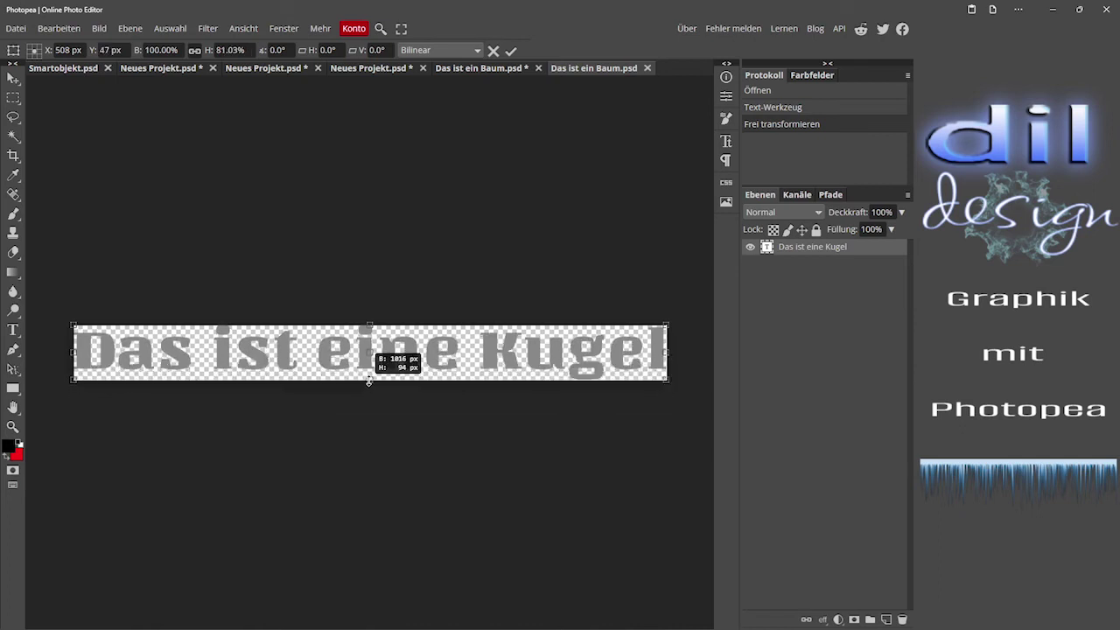
drag(367, 325, 368, 327)
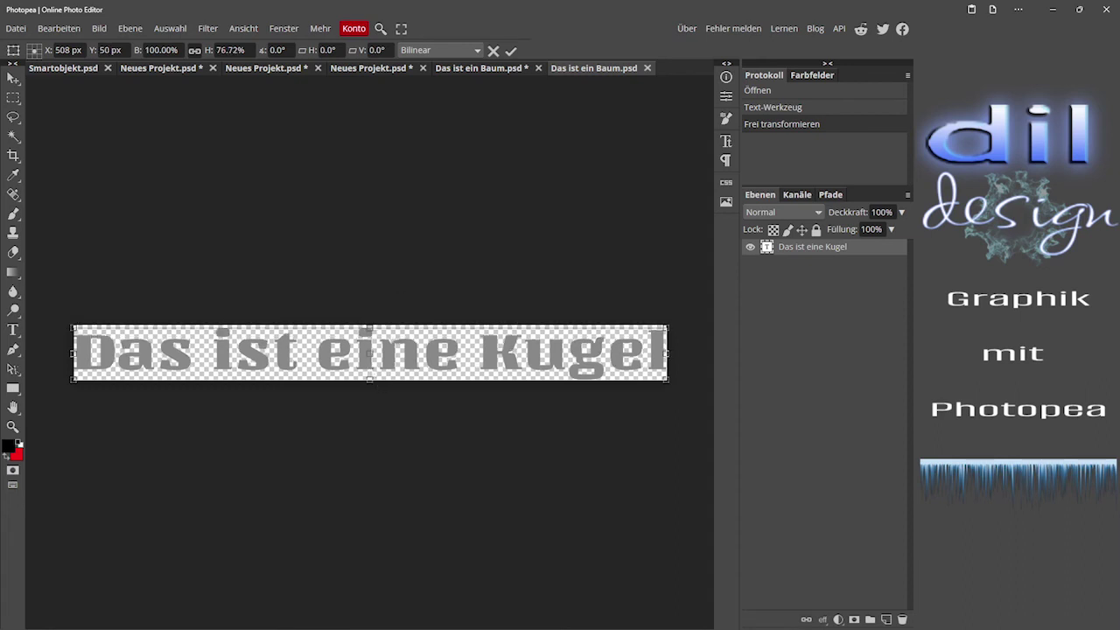
key(Return)
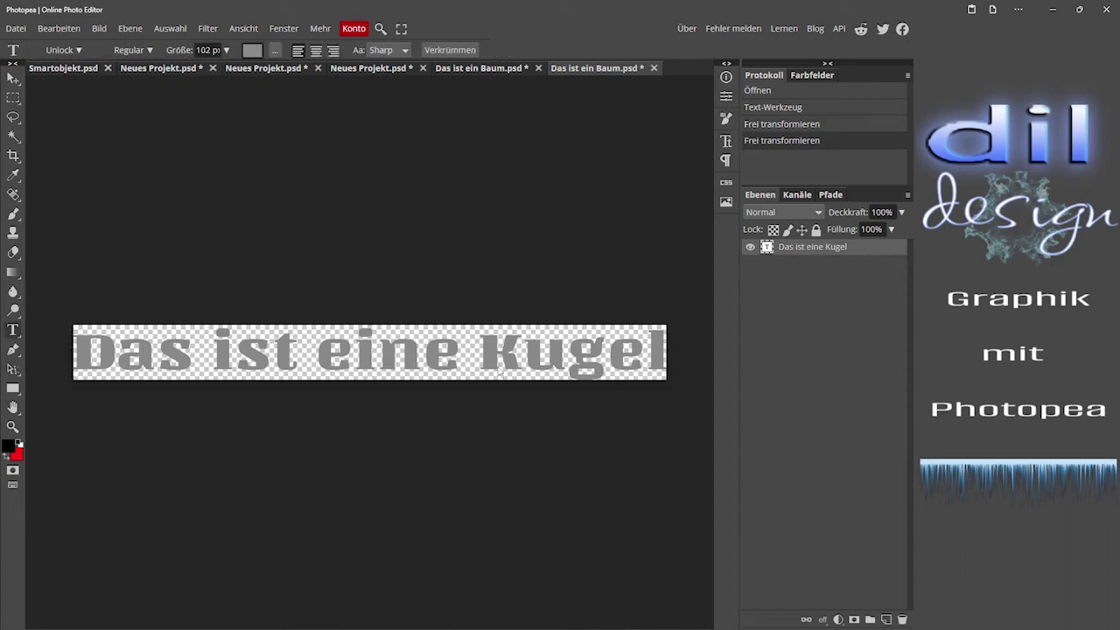
key(ctrl+s)
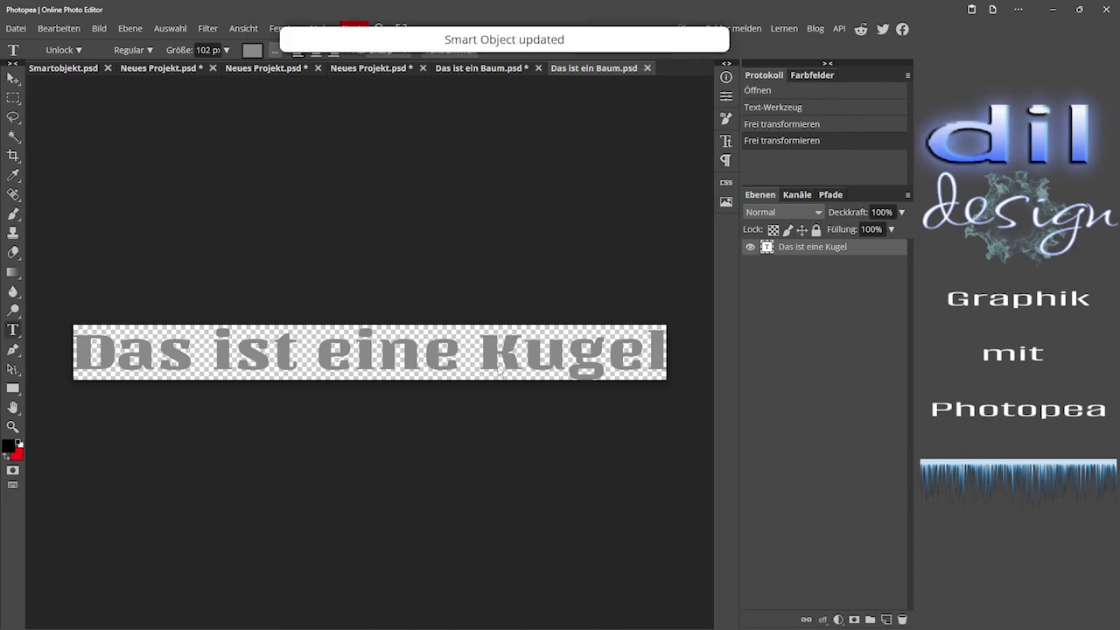
Step: In the parent Das ist ein Baum.psd, re-enable the text layer's effects but turn off Verlaufsüberlagerung and Schlagschatten, leaving only Abgeflachte Kante und Relief
click(486, 70)
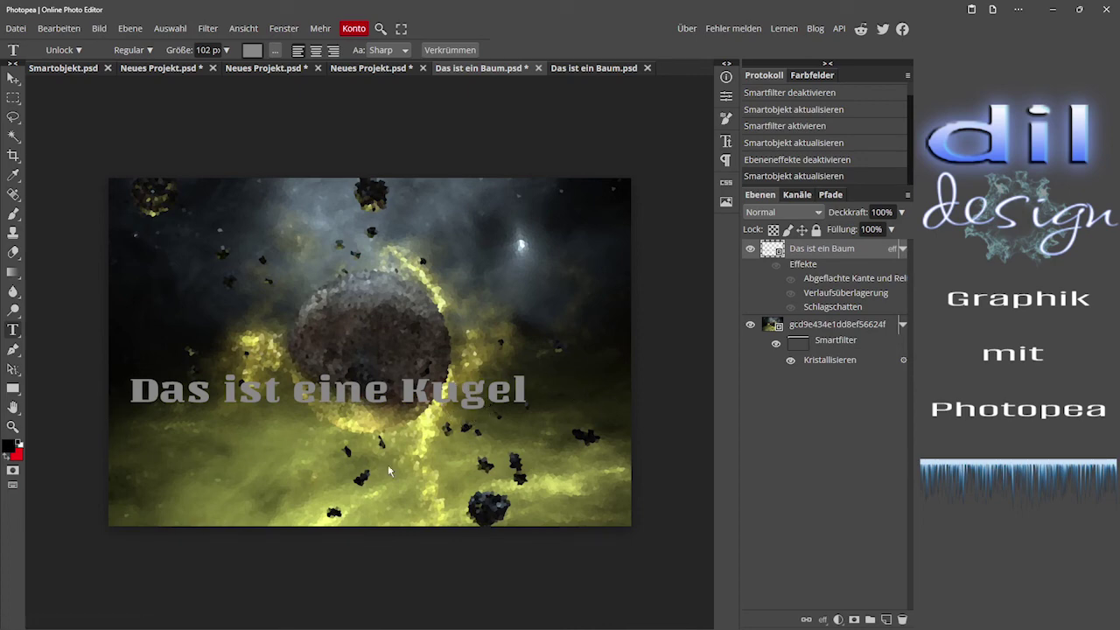
click(776, 266)
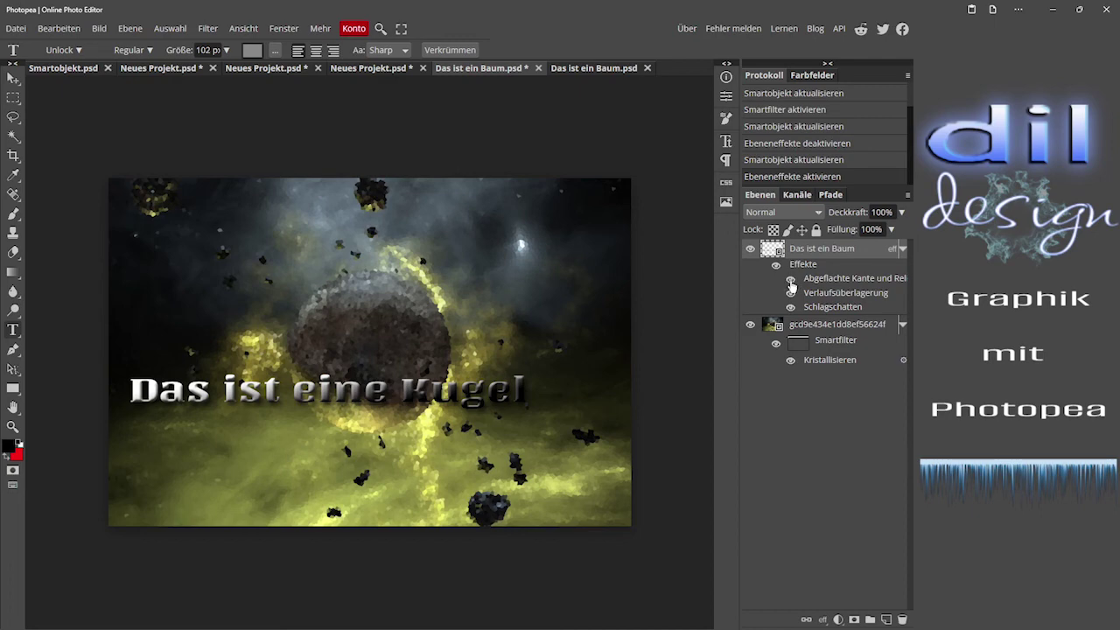
click(791, 280)
click(791, 294)
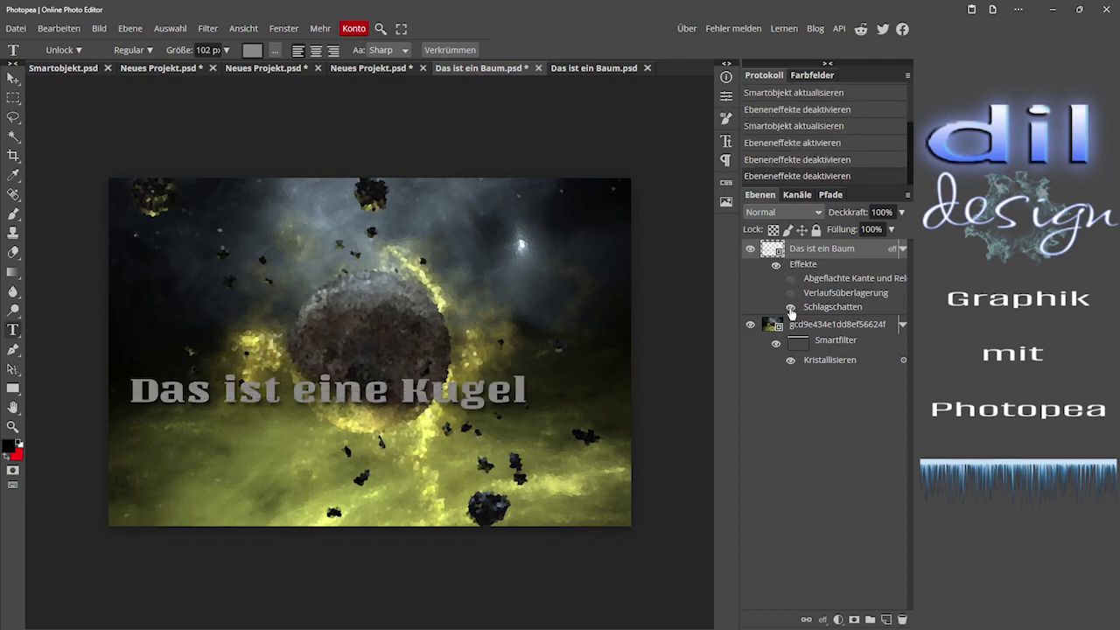
click(791, 306)
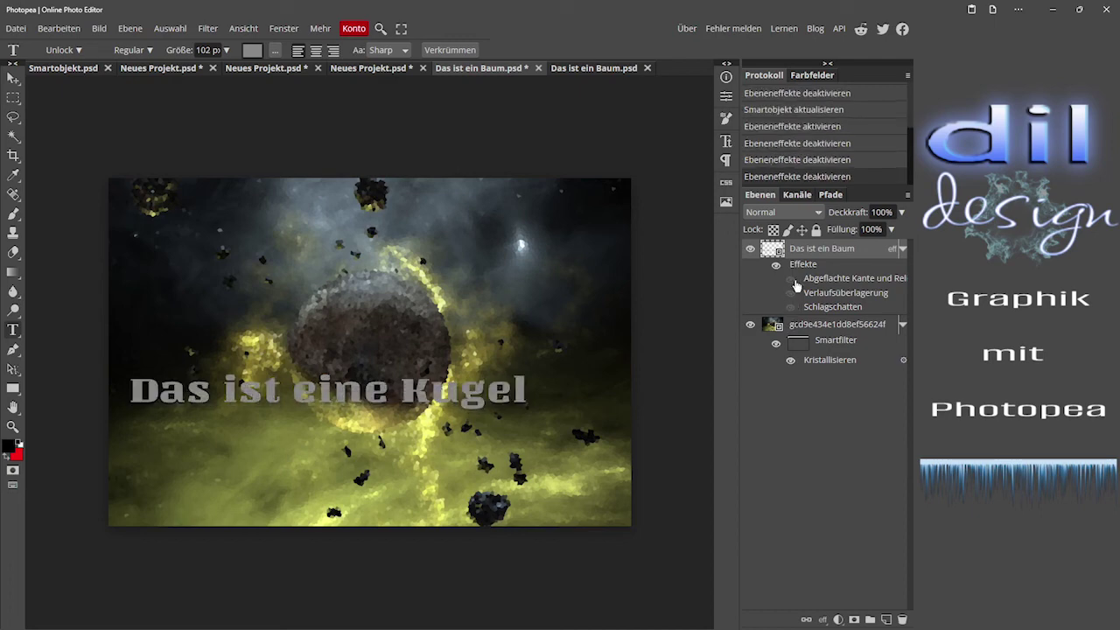
click(791, 280)
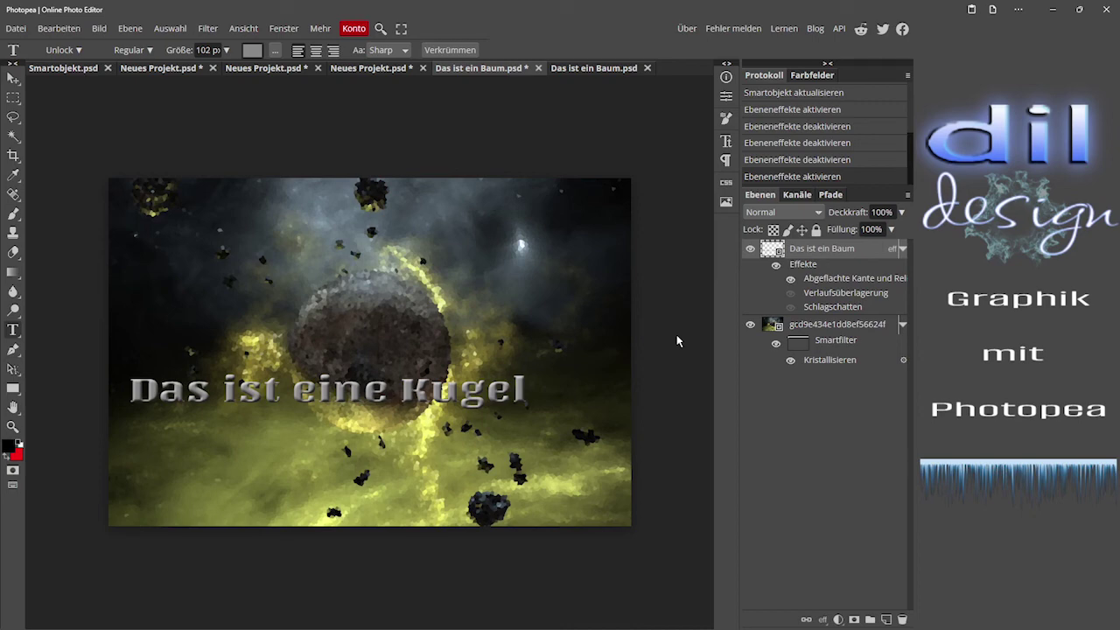
Step: Save the Das ist ein Baum smart object and review the updated result in its containing Neues Projekt.psd
key(ctrl+s)
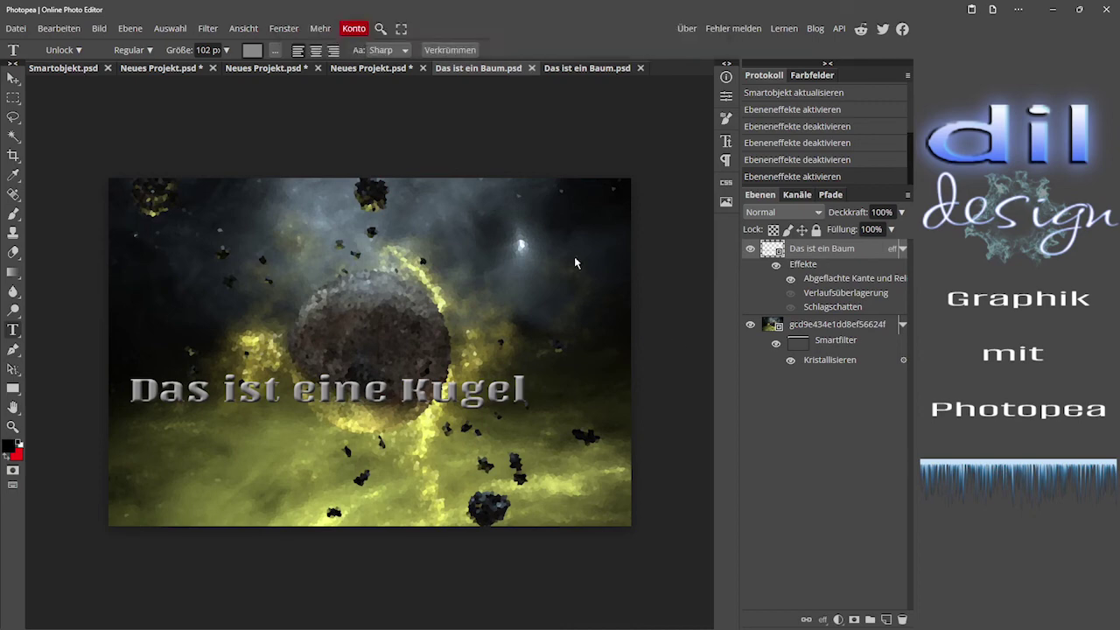
click(372, 68)
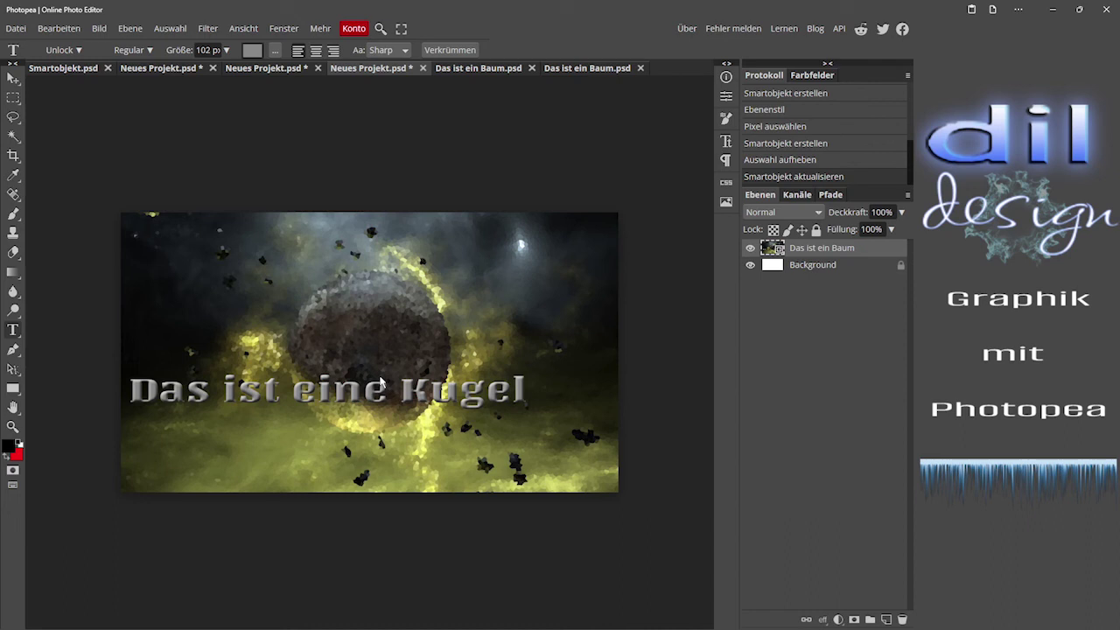
click(16, 28)
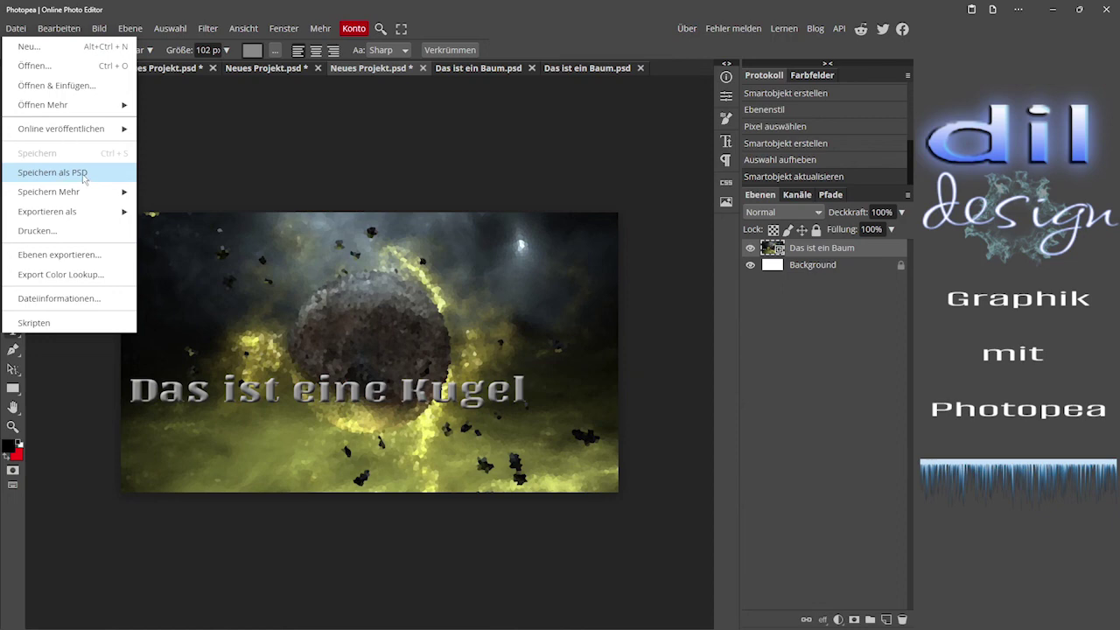
click(18, 29)
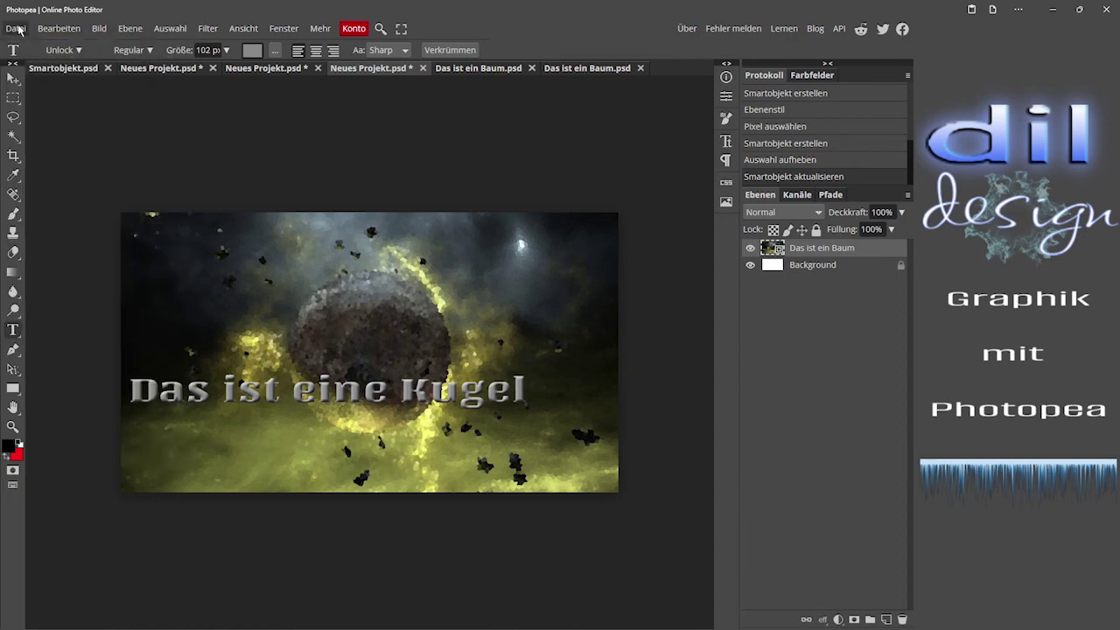